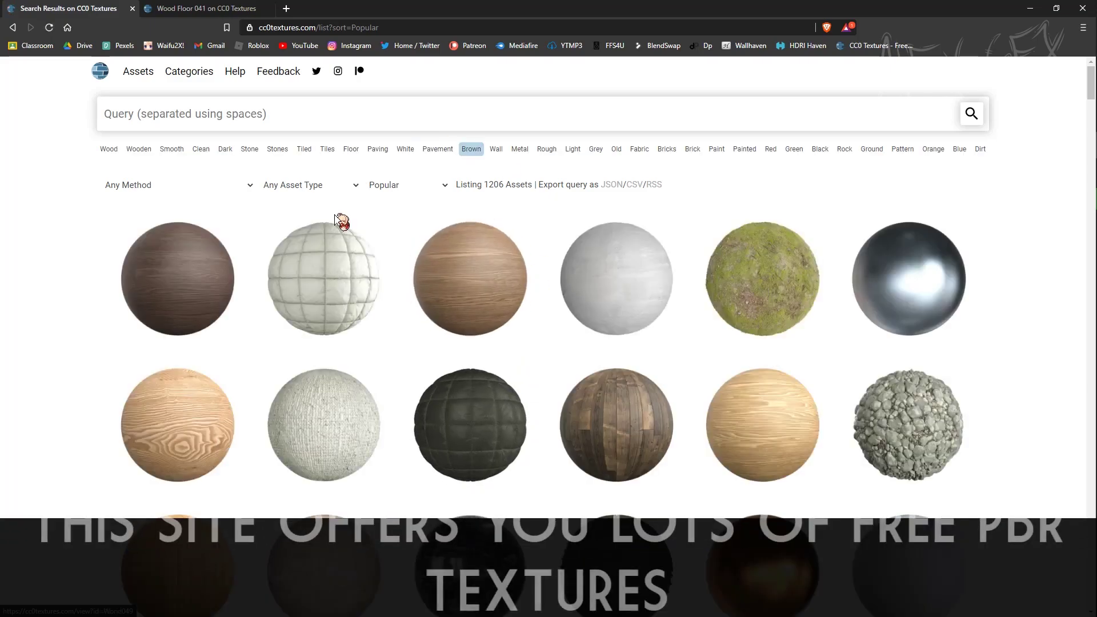
# - Scroll the Popular textures grid and open the Wood Floor 041 texture page
pyautogui.scroll(-7, 821, 343)
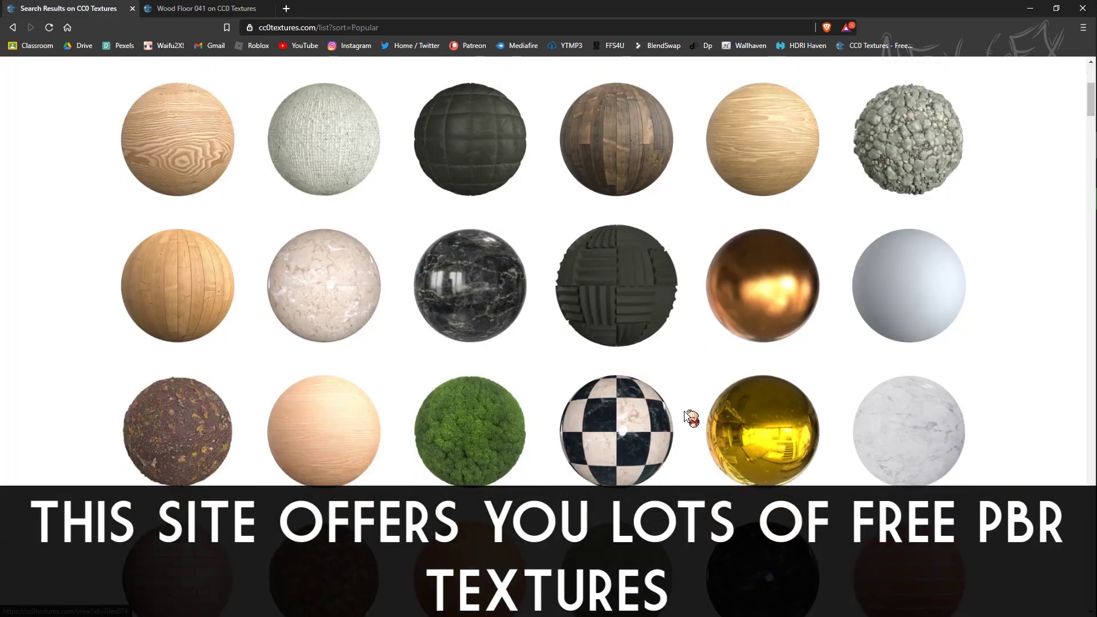
pyautogui.scroll(-5, 361, 322)
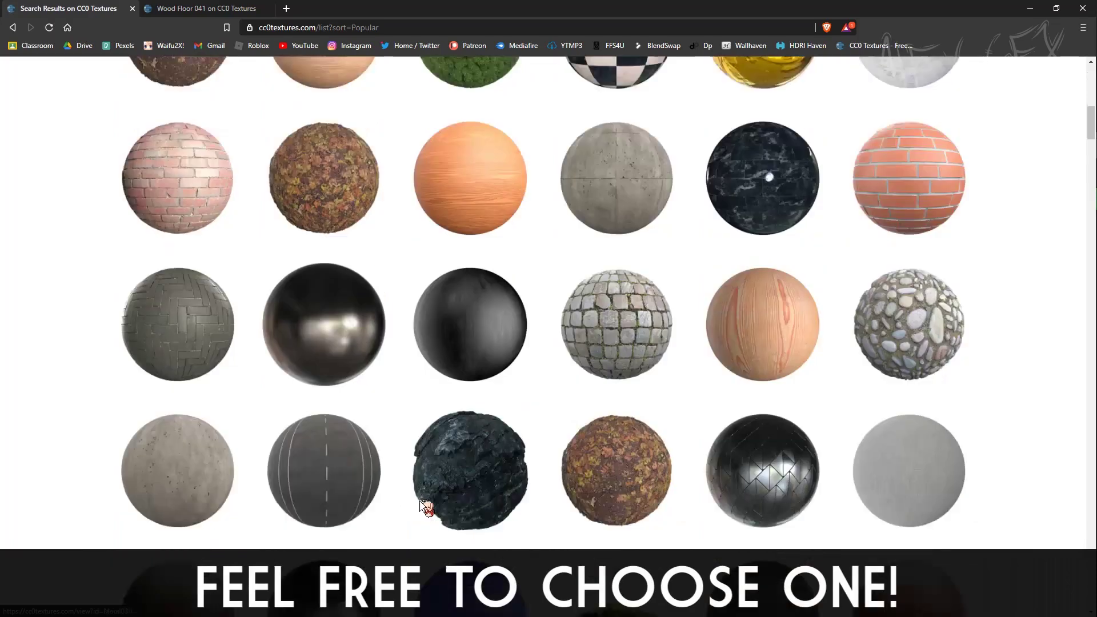
pyautogui.scroll(-4, 629, 343)
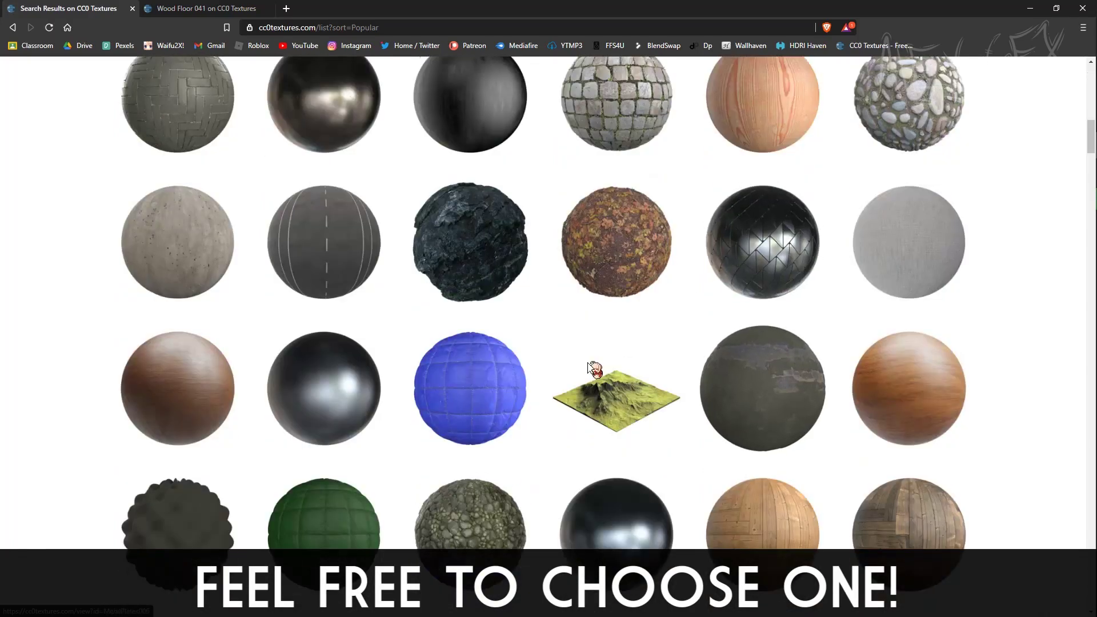
pyautogui.scroll(-3, 735, 343)
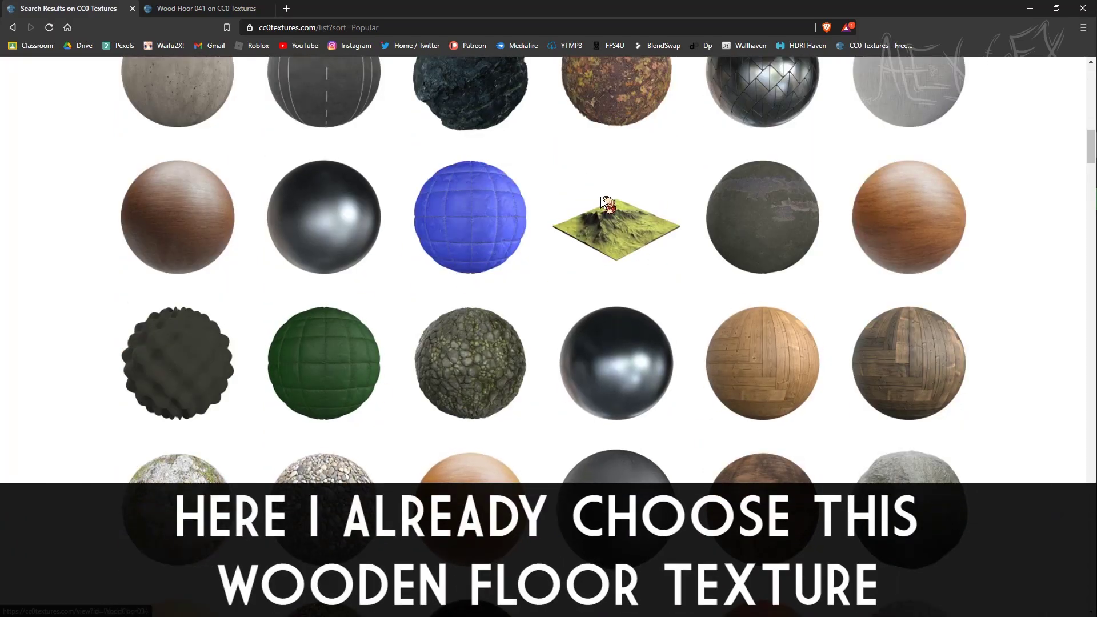
pyautogui.click(222, 10)
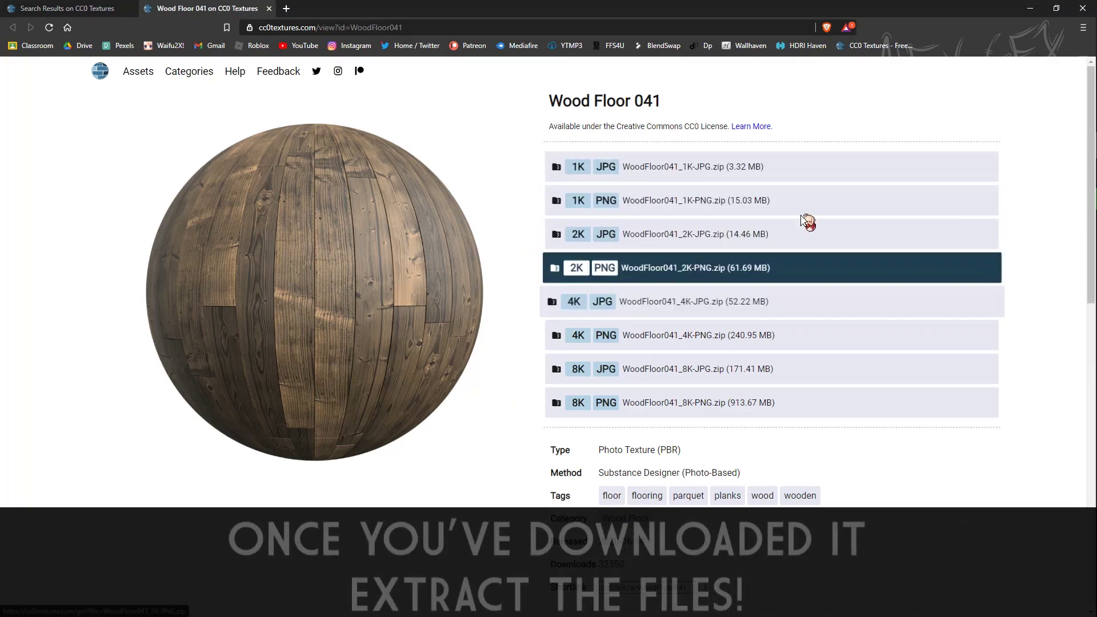
# - Show the downloaded Wood Floor 41.zip in its Desktop Text folder
pyautogui.click(1080, 39)
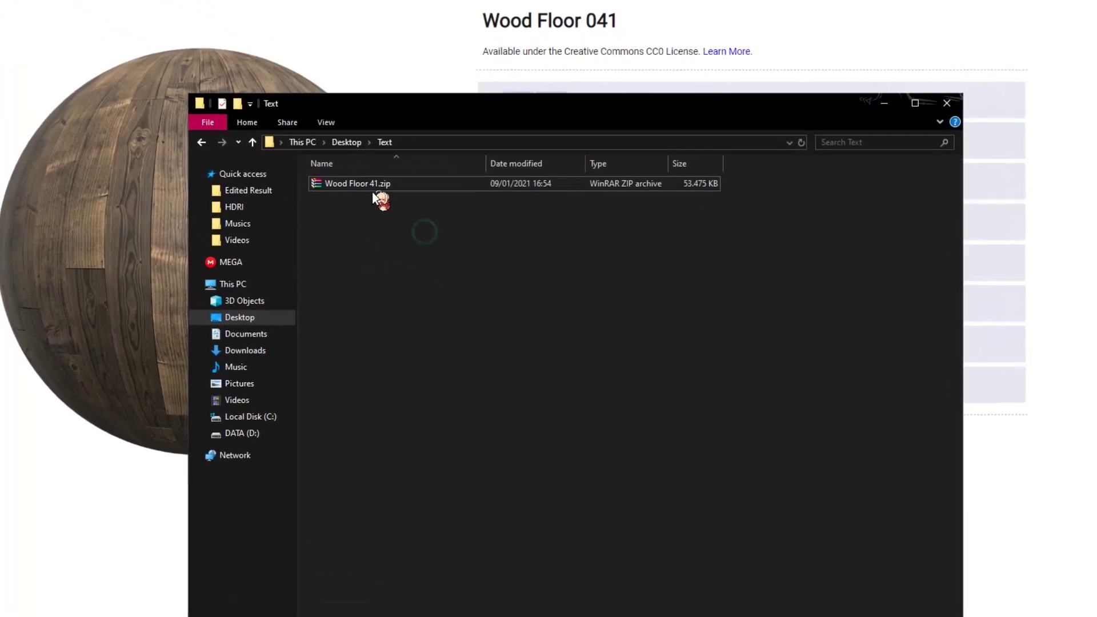
# - Extract Wood Floor 41.zip into a Wood Floor 41 folder
pyautogui.click(373, 191)
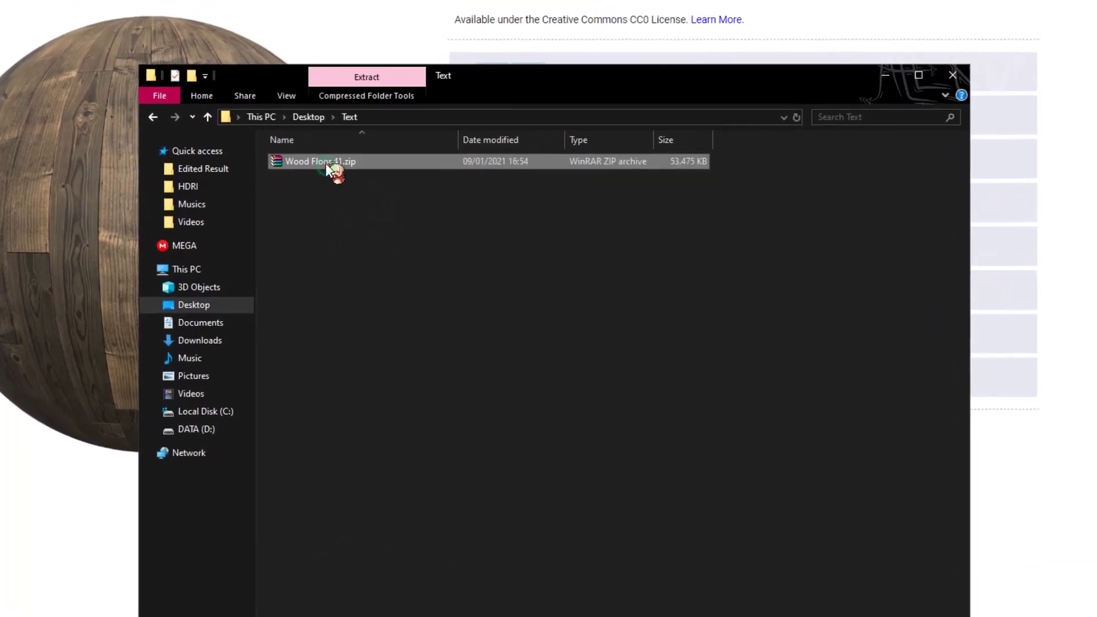
pyautogui.rightClick(373, 192)
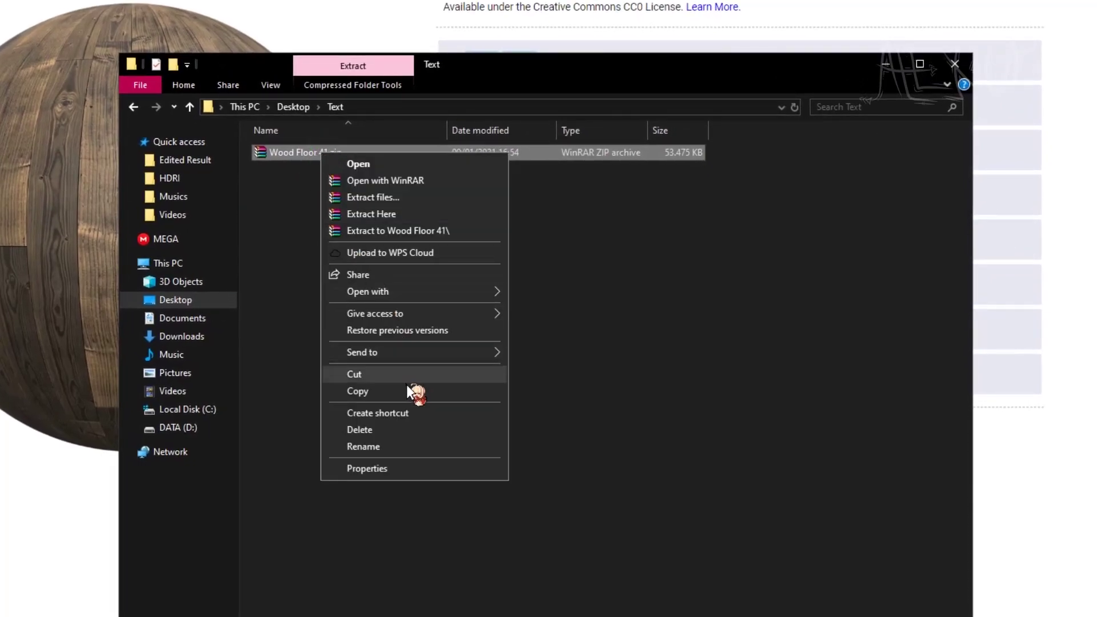
pyautogui.click(421, 230)
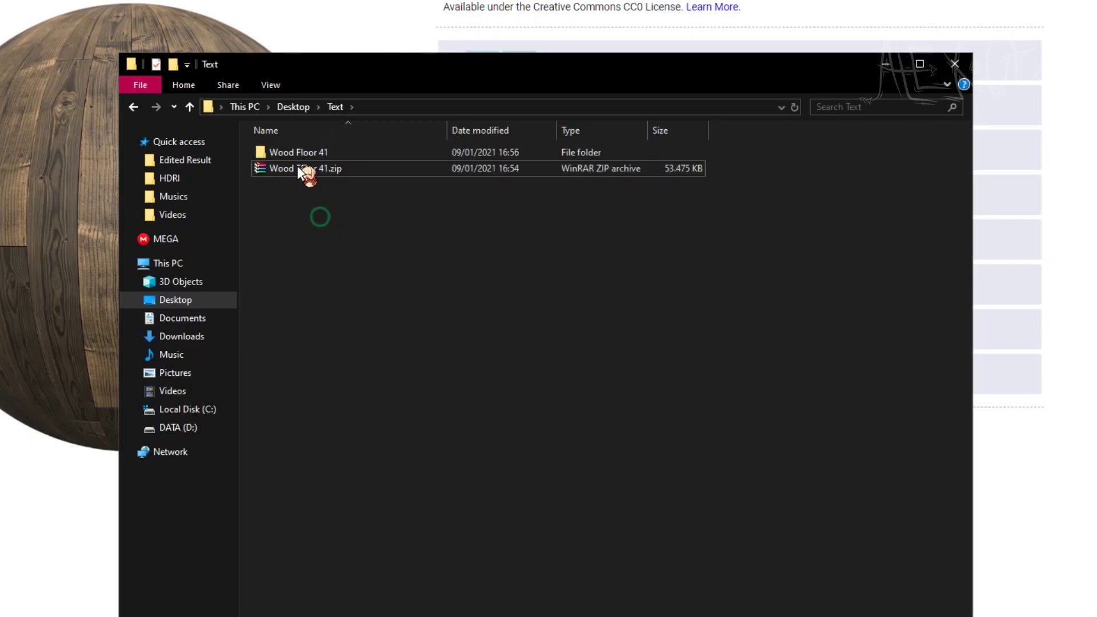
# - Open the Wood Floor 41 folder with extra-large previews and inspect the Roughness and Color maps
pyautogui.doubleClick(308, 153)
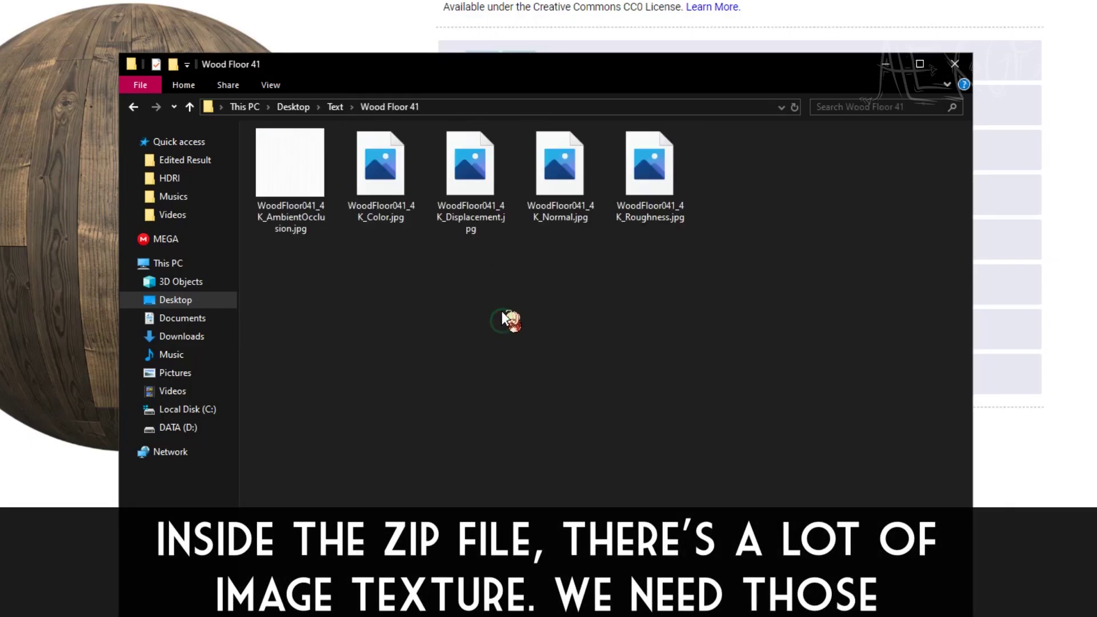
pyautogui.keyDown('ctrl'); pyautogui.scroll(1, 503, 319); pyautogui.keyUp('ctrl')
pyautogui.keyDown('ctrl'); pyautogui.scroll(1, 503, 317); pyautogui.keyUp('ctrl')
pyautogui.keyDown('ctrl'); pyautogui.scroll(1, 503, 314); pyautogui.keyUp('ctrl')
pyautogui.keyDown('ctrl'); pyautogui.scroll(2, 503, 308); pyautogui.keyUp('ctrl')
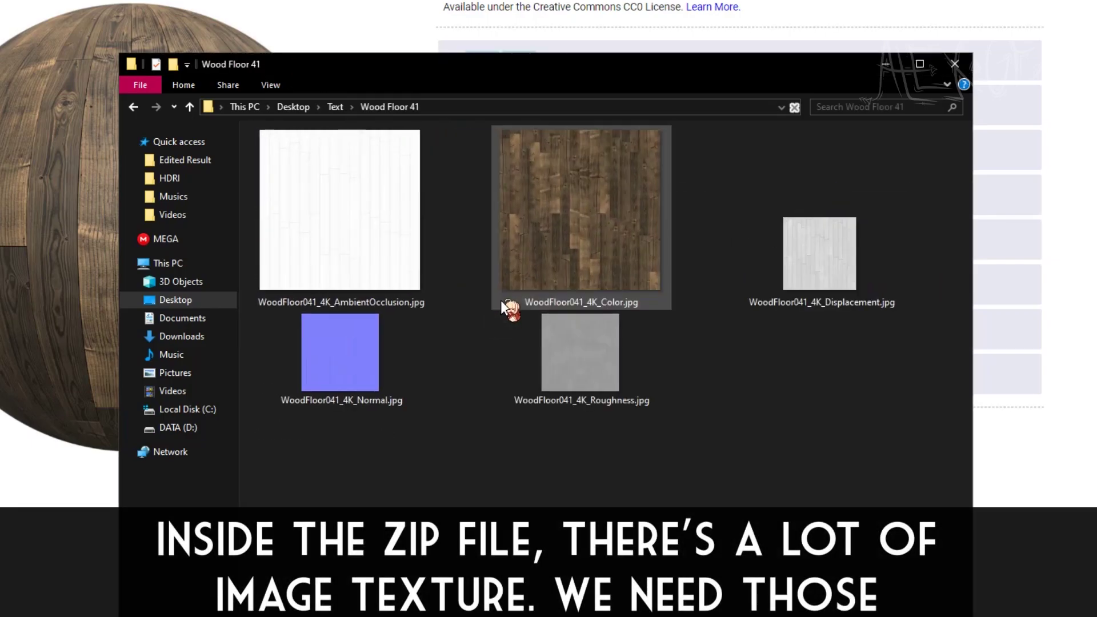
pyautogui.keyDown('ctrl'); pyautogui.scroll(1, 543, 320); pyautogui.keyUp('ctrl')
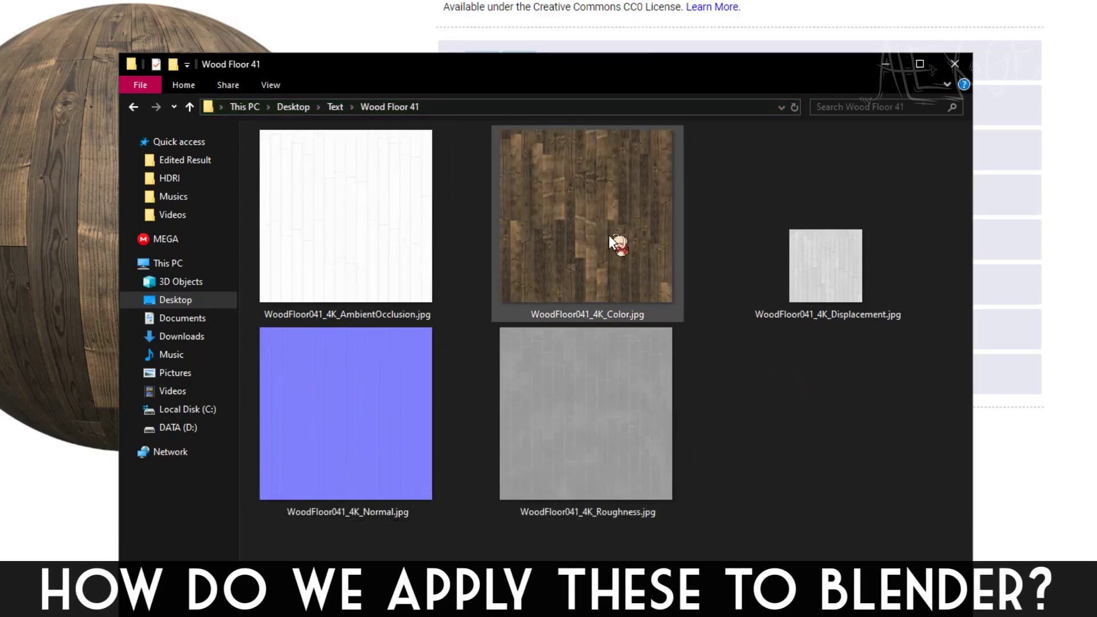
pyautogui.click(608, 235)
pyautogui.click(534, 354)
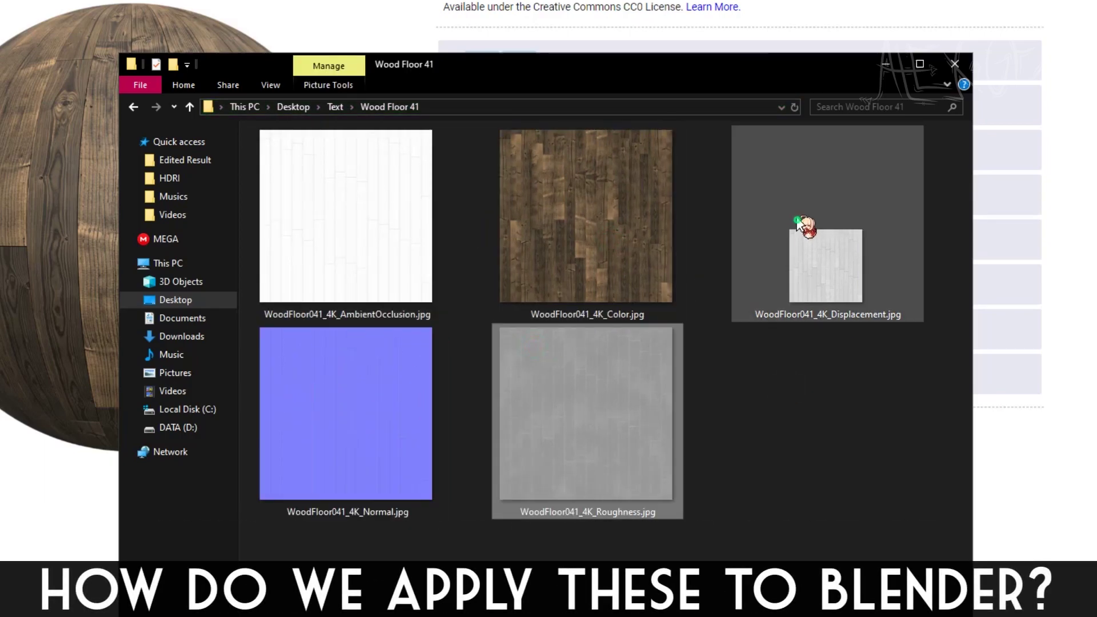
pyautogui.click(600, 186)
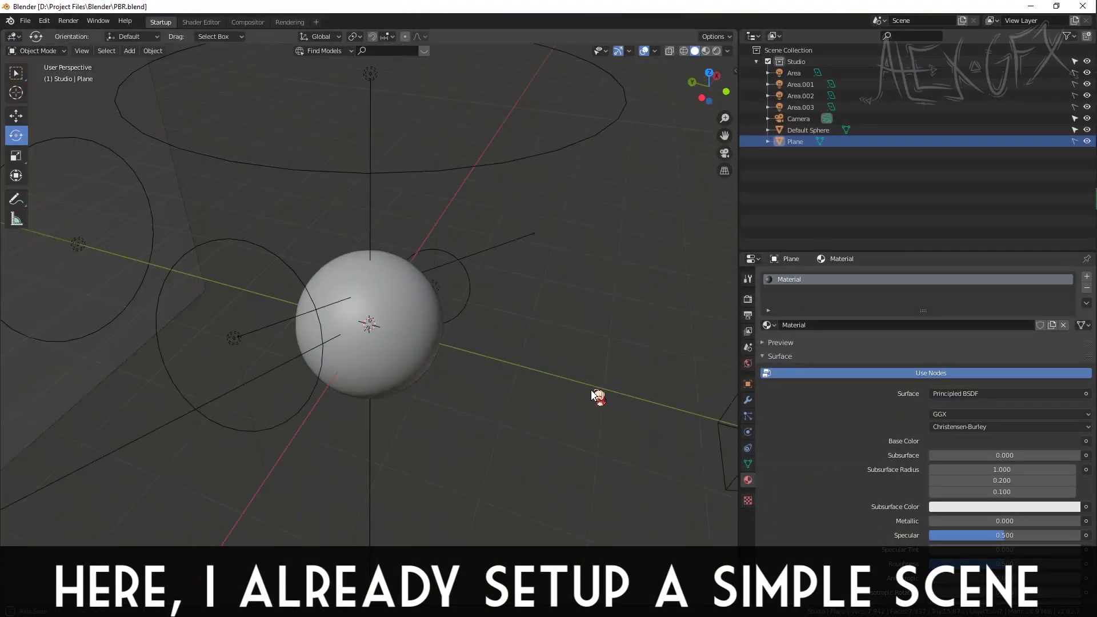
pyautogui.moveTo(493, 285); pyautogui.dragTo(387, 333, button='middle')
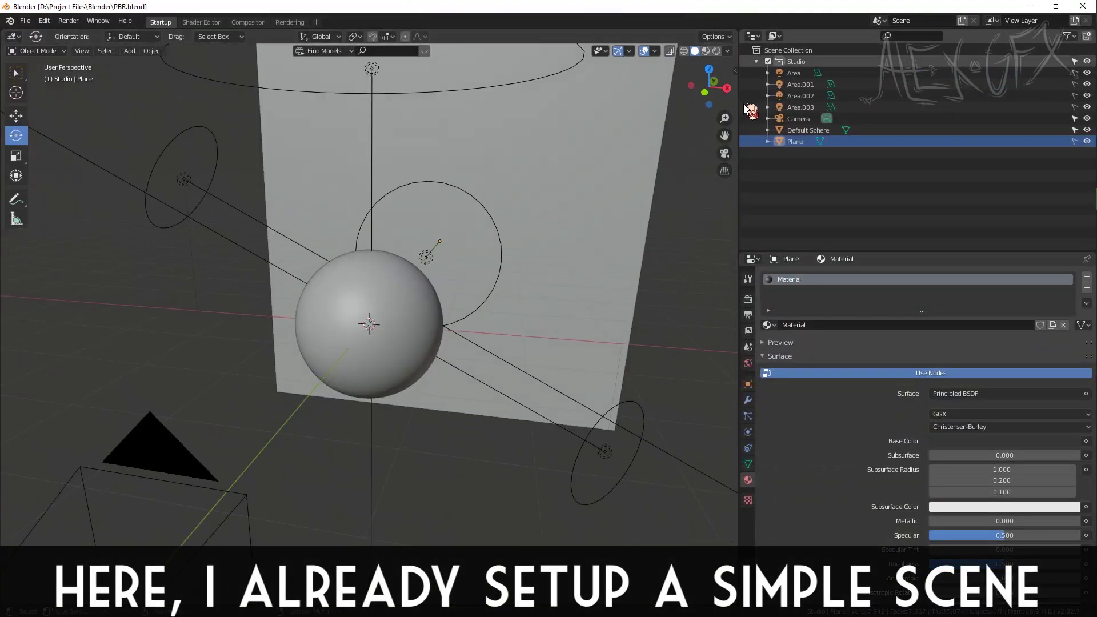
pyautogui.click(725, 153)
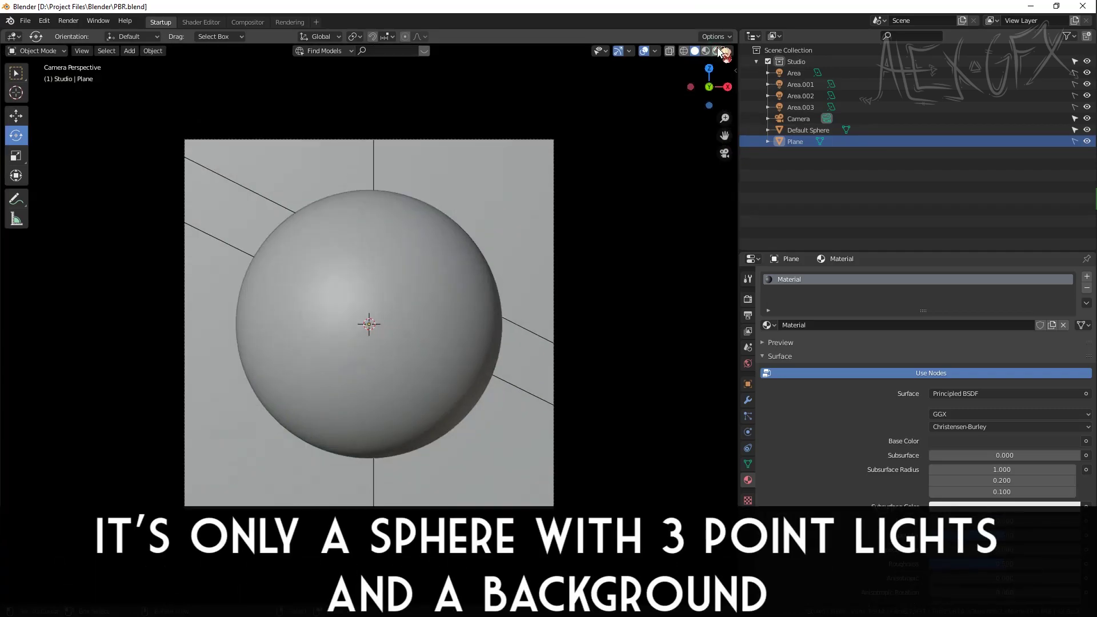
pyautogui.press('z')
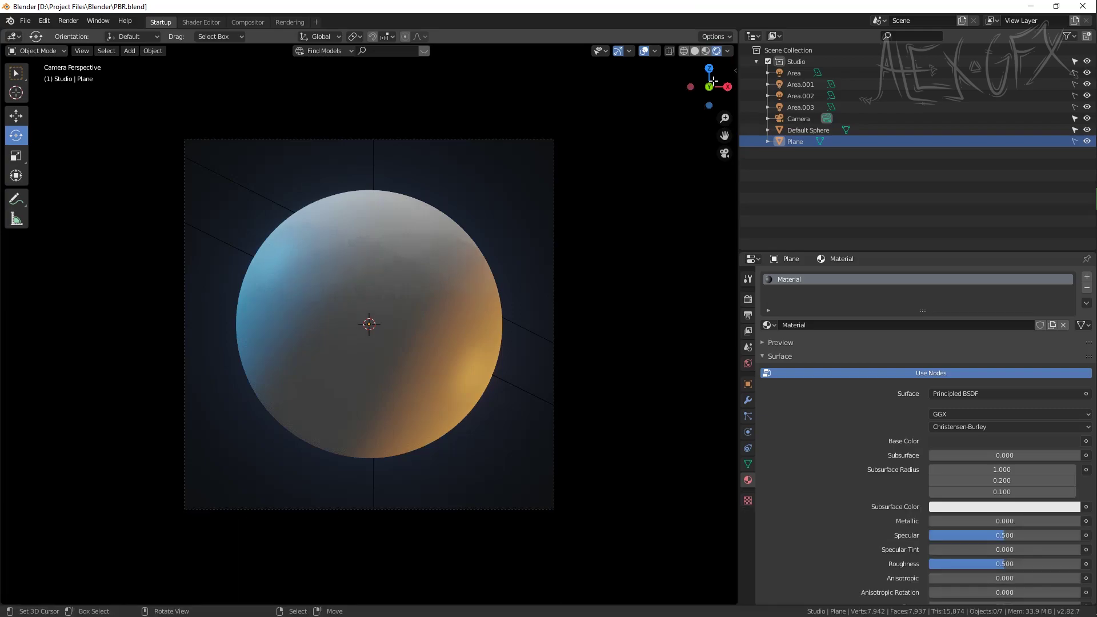
pyautogui.click(699, 51)
pyautogui.moveTo(636, 159); pyautogui.dragTo(541, 289, button='middle')
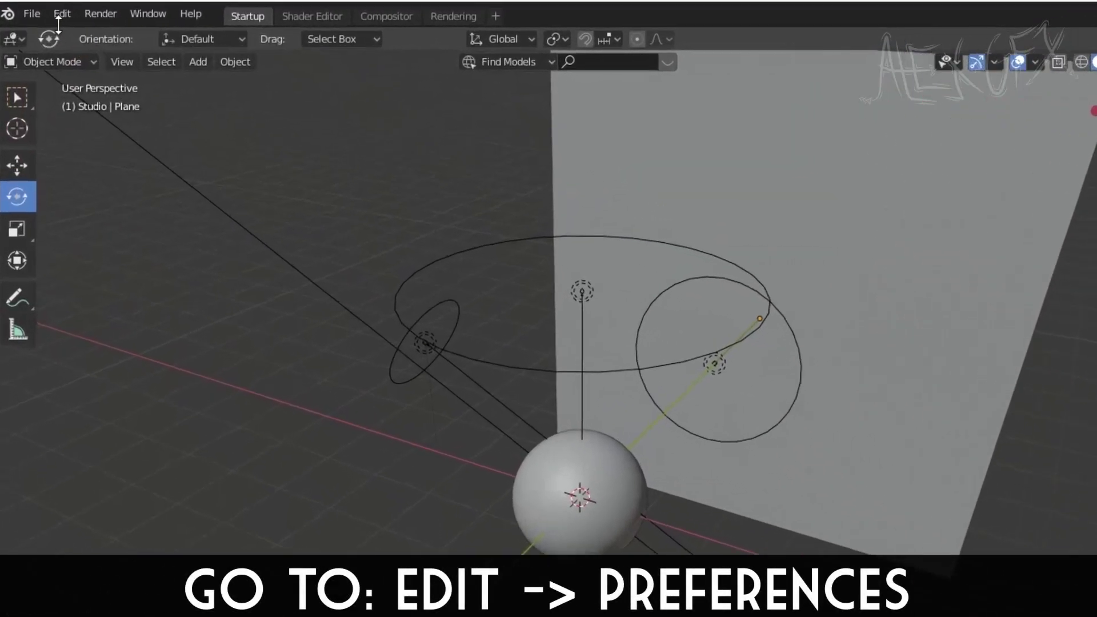
pyautogui.click(72, 12)
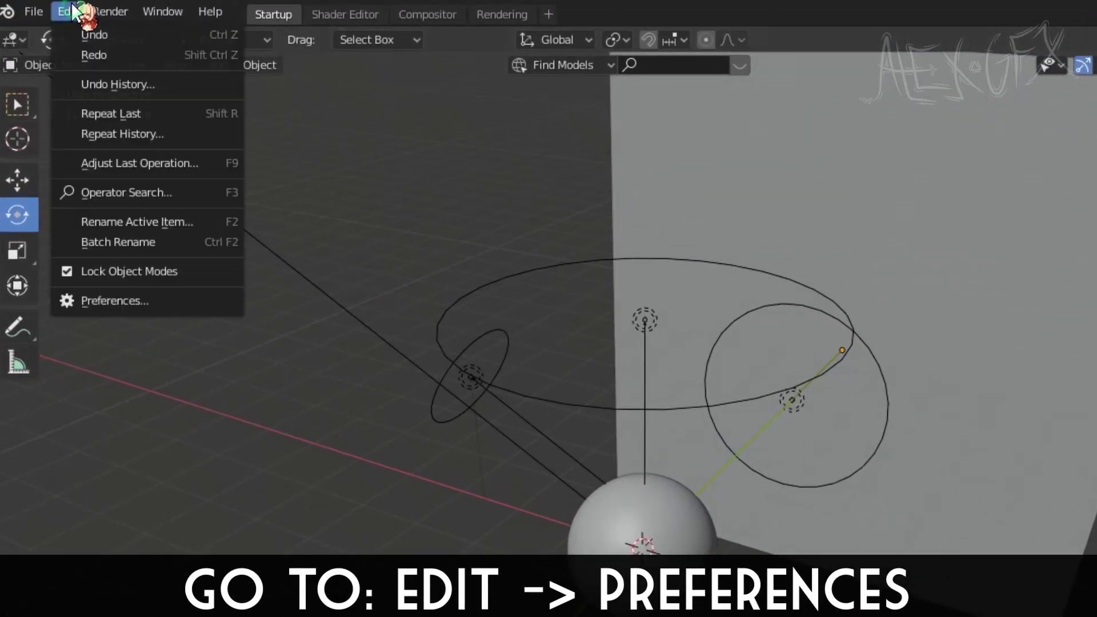
pyautogui.click(143, 301)
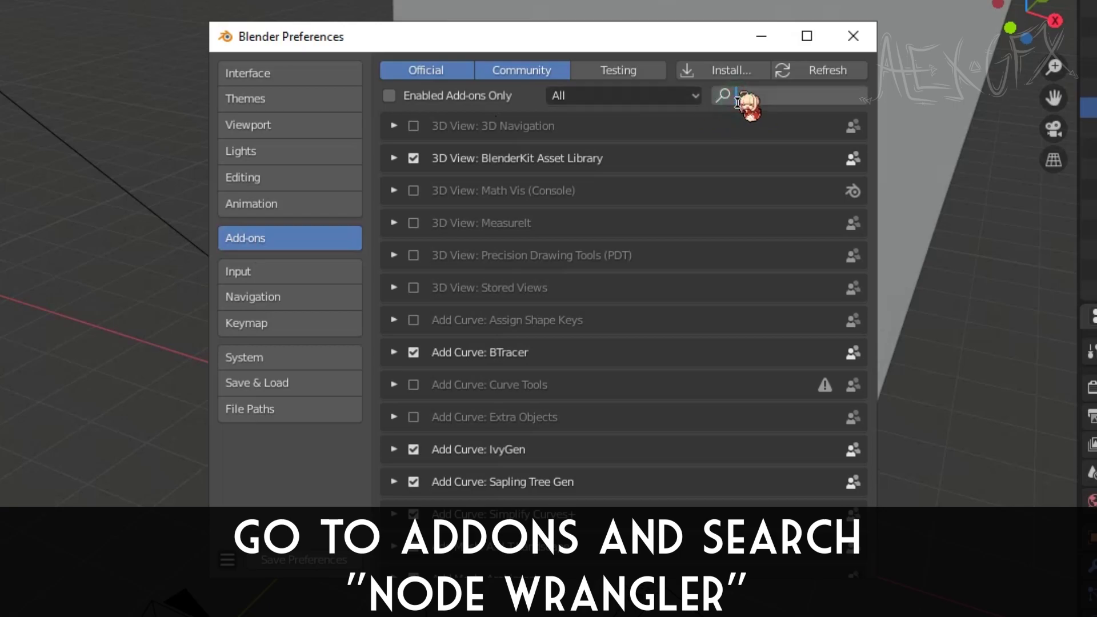
pyautogui.write('node wra')
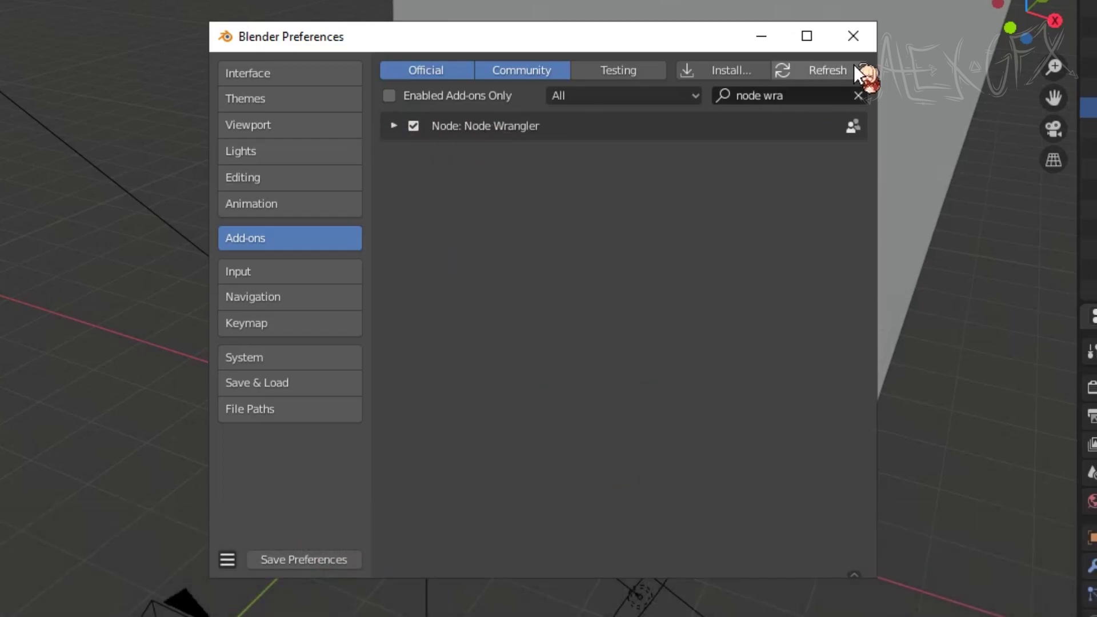
pyautogui.click(853, 36)
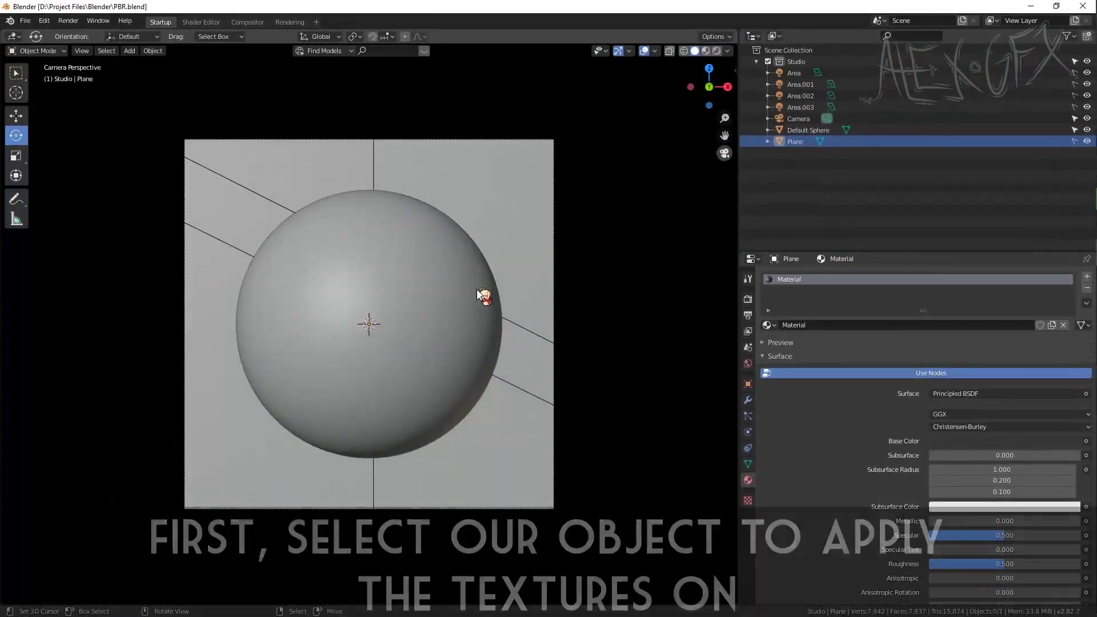
# - Select the Default Sphere, use Material Preview shading, and narrow the viewport to enlarge the outliner area
pyautogui.click(482, 306)
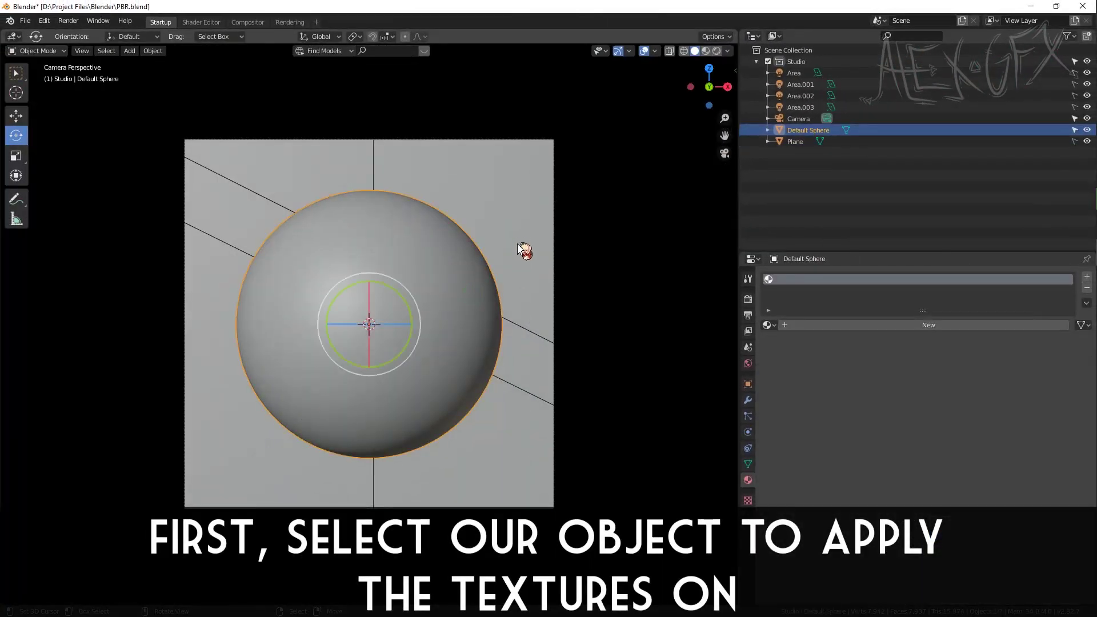
pyautogui.click(709, 50)
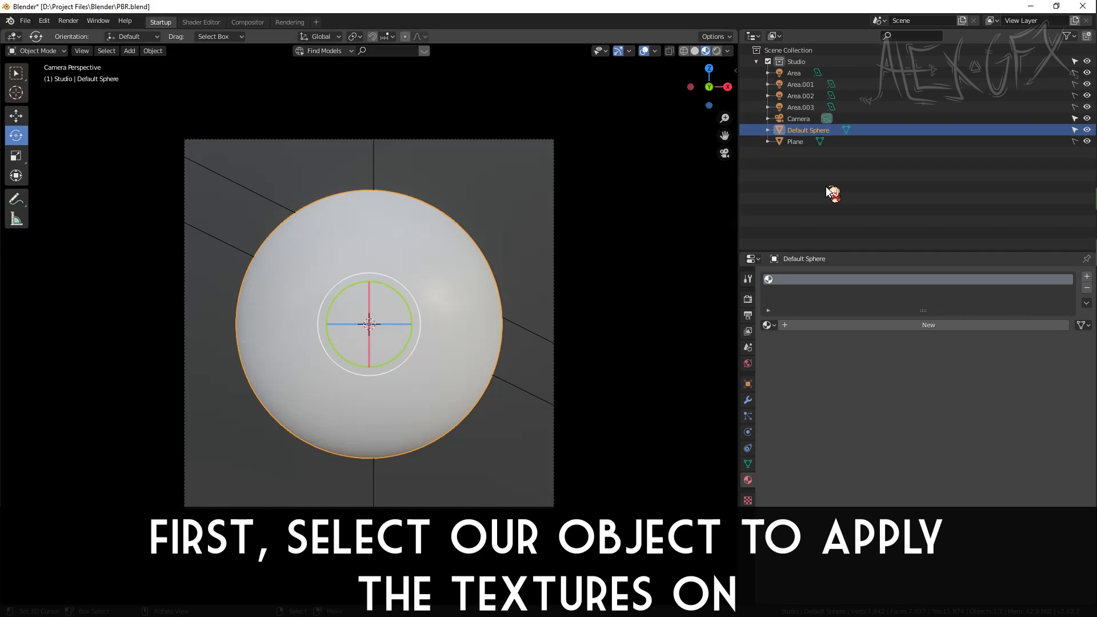
pyautogui.click(788, 198)
pyautogui.rightClick(788, 198)
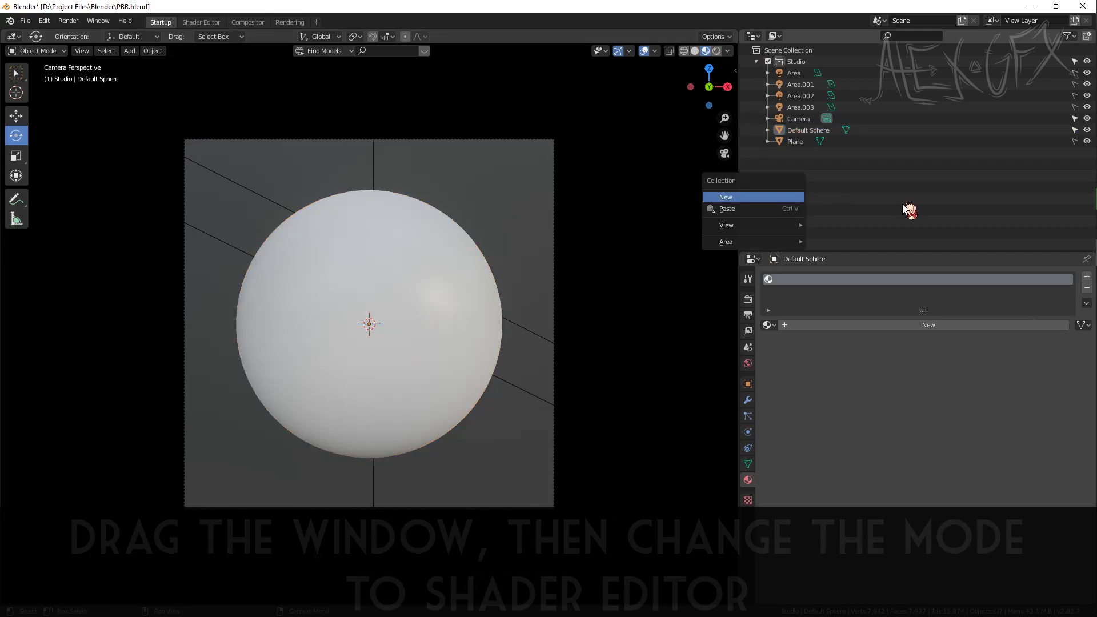
pyautogui.moveTo(739, 158); pyautogui.dragTo(556, 181)
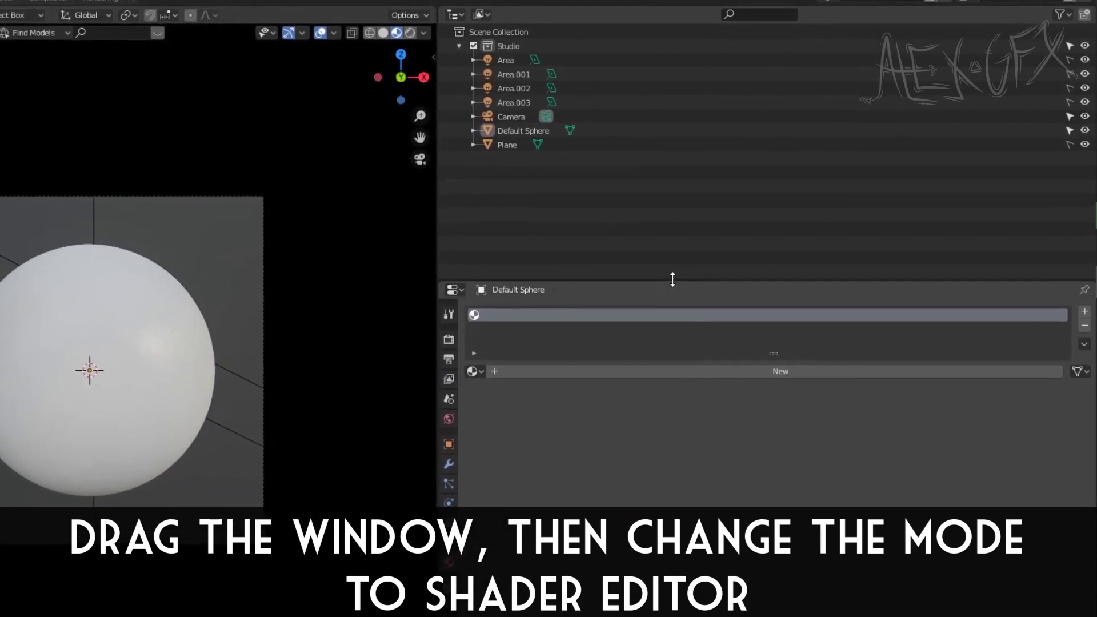
pyautogui.moveTo(674, 276); pyautogui.dragTo(647, 435)
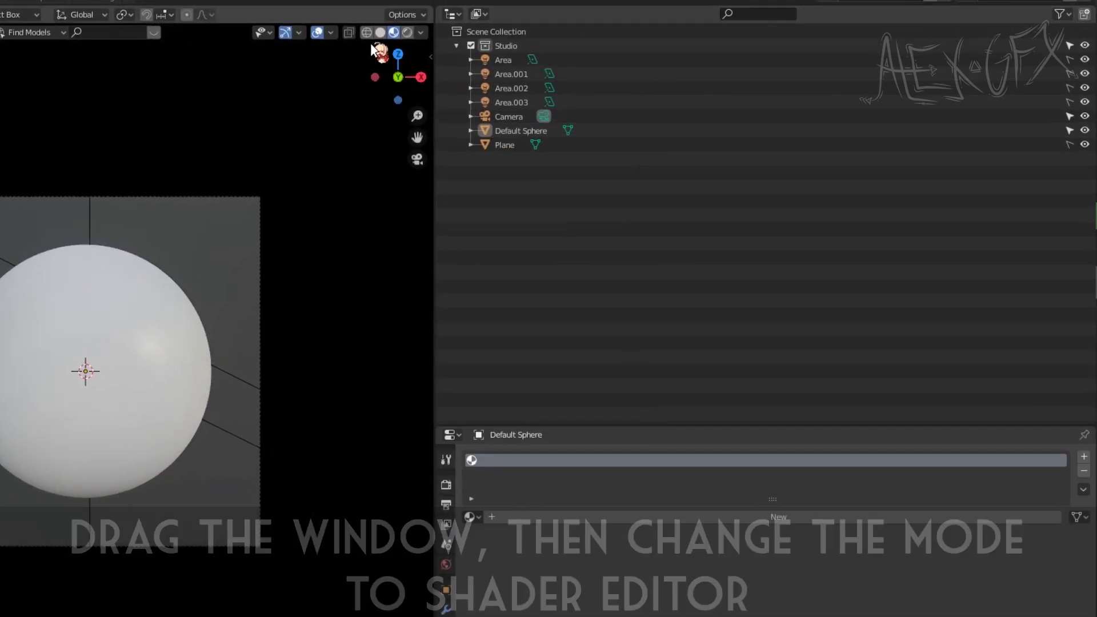
# - Turn the outliner area into a Shader Editor
pyautogui.click(380, 33)
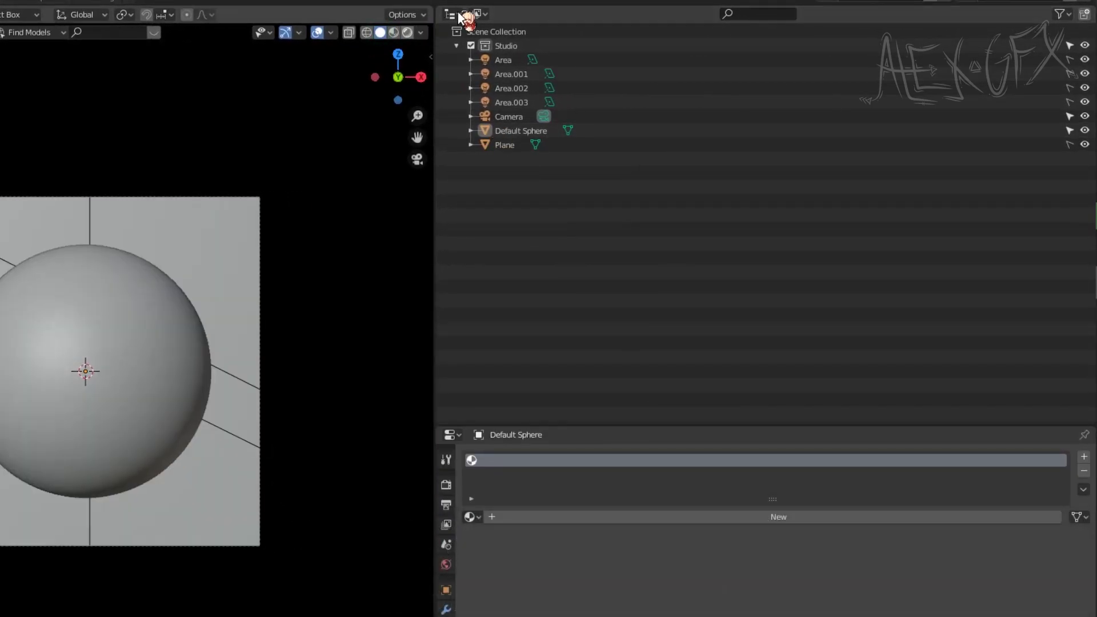
pyautogui.click(456, 13)
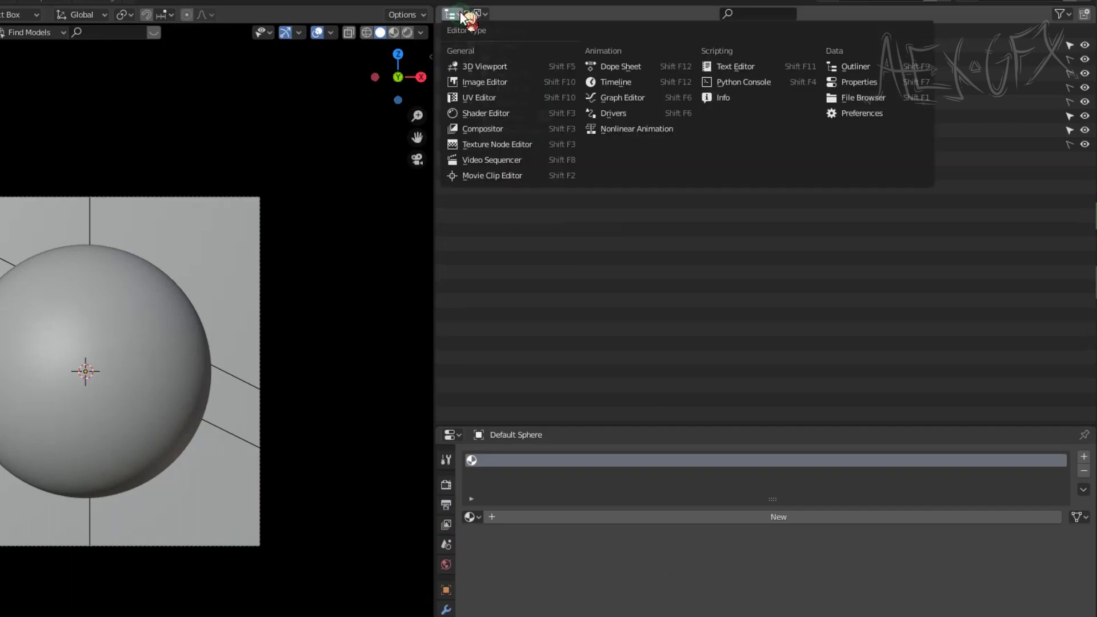
pyautogui.click(505, 112)
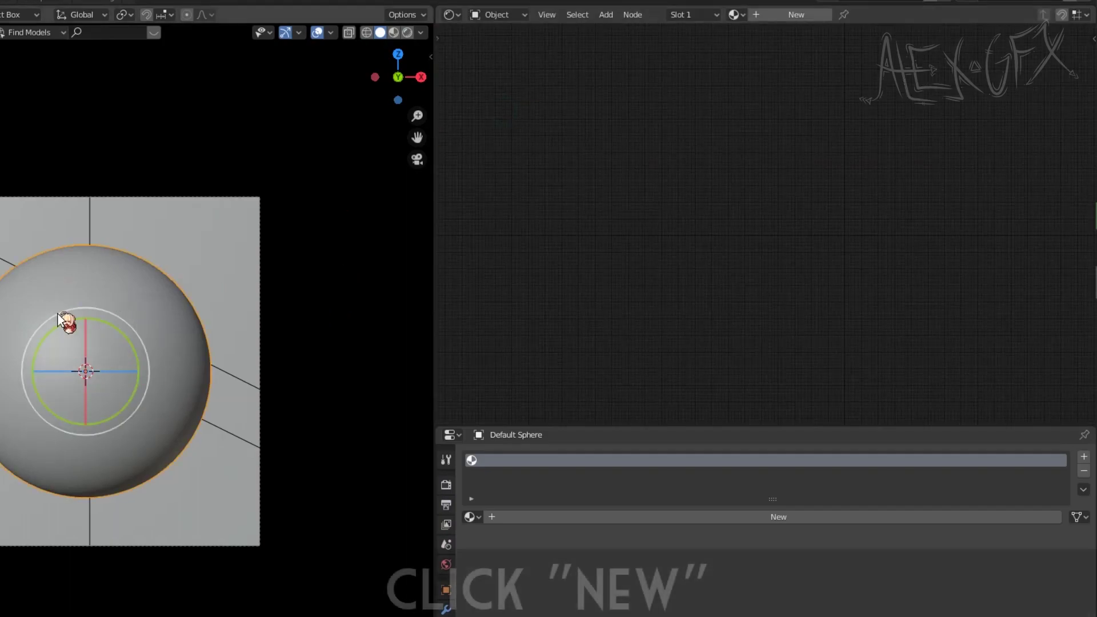
# - Add a new material to the sphere and name it Wooden Mat
pyautogui.click(814, 16)
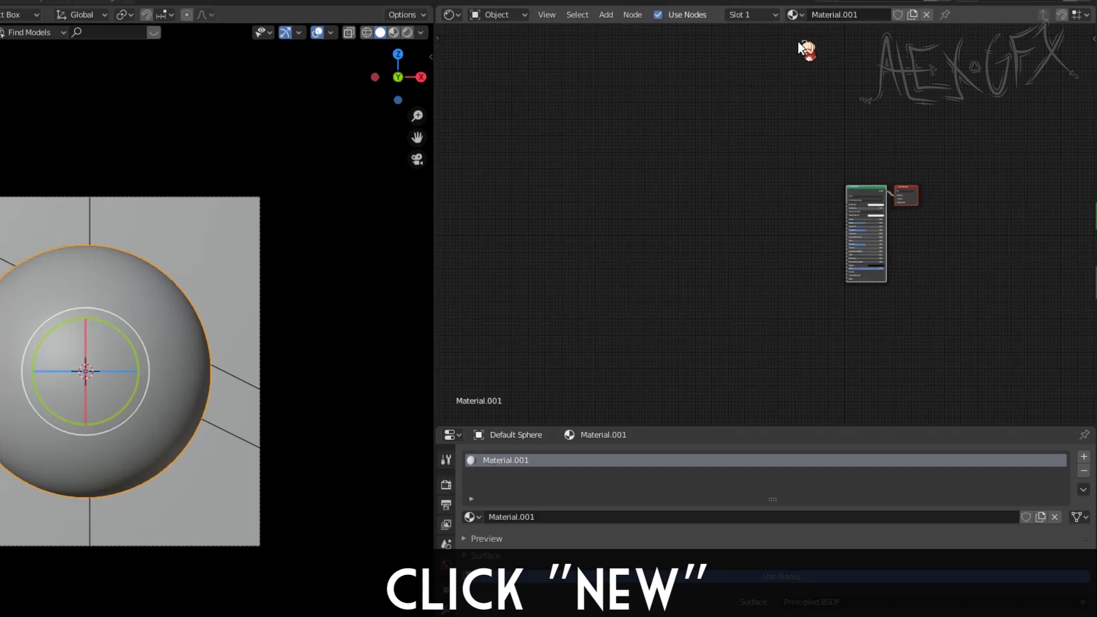
pyautogui.moveTo(790, 98); pyautogui.dragTo(667, 147, button='middle')
pyautogui.scroll(3, 806, 66)
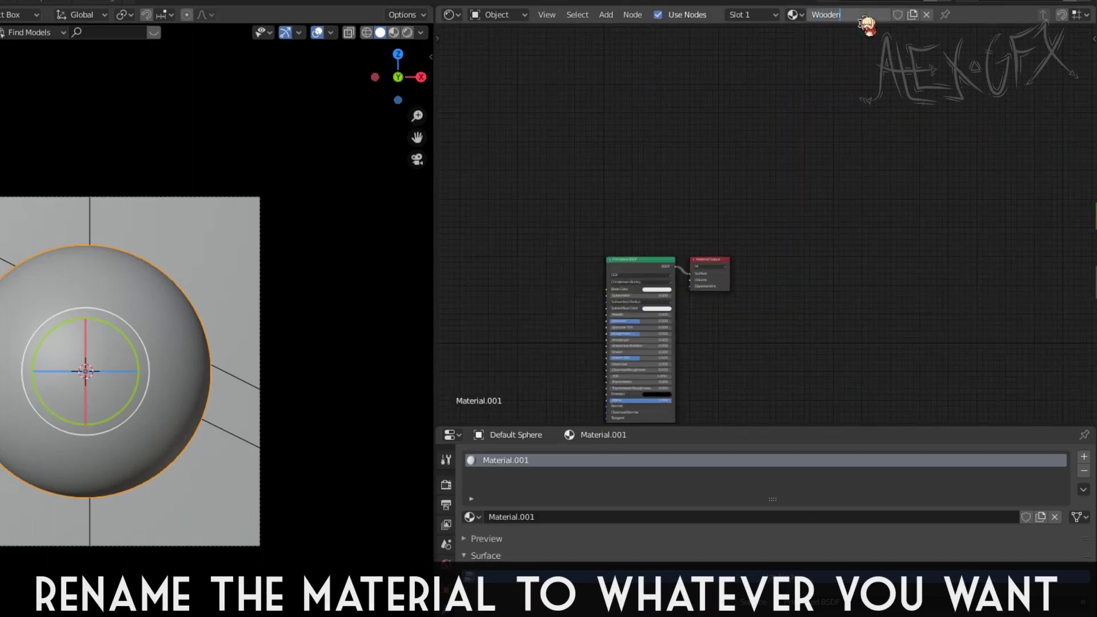
pyautogui.write('Wooden Mat')
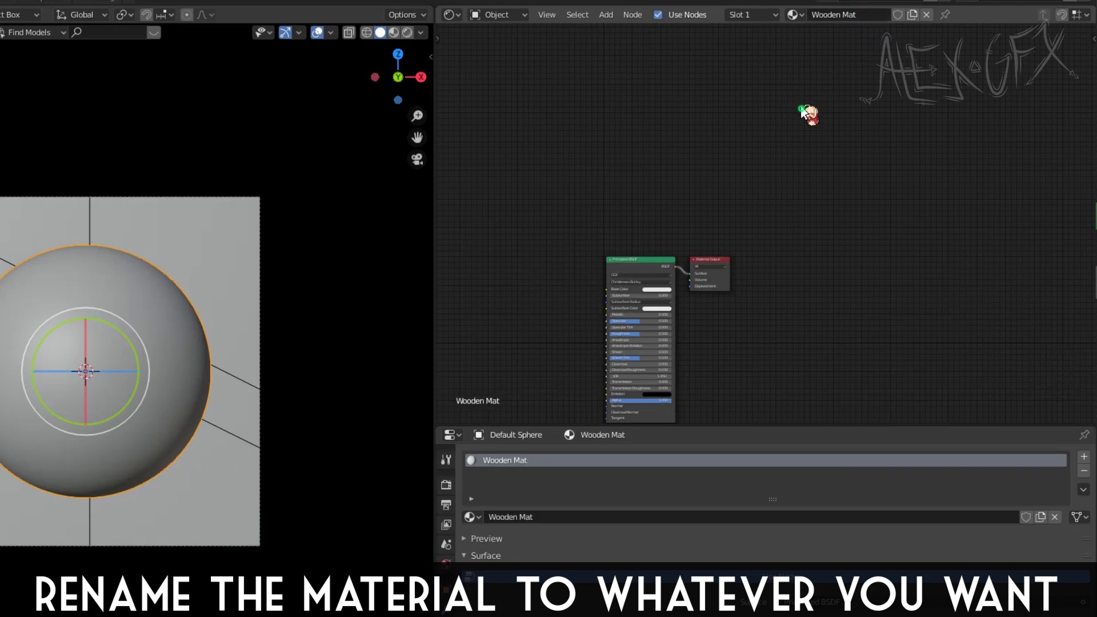
pyautogui.scroll(2, 782, 143)
pyautogui.scroll(2, 787, 161)
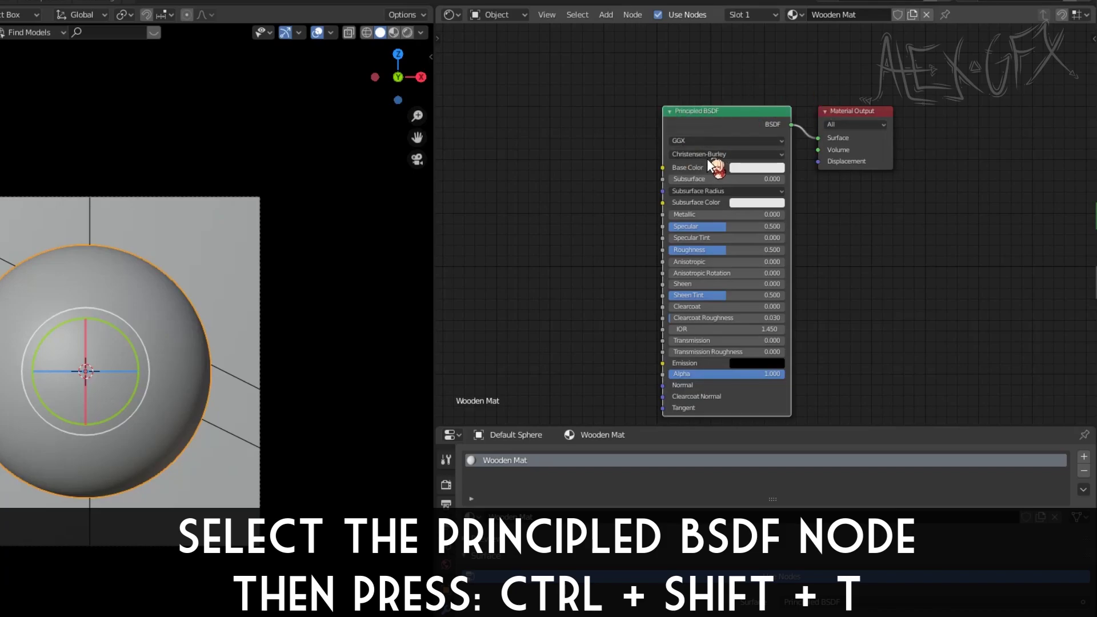
# - Load all five Wood Floor 41 images into the Principled BSDF as a Principled Texture Setup
pyautogui.hotkey('ctrl', 'shift', 't')
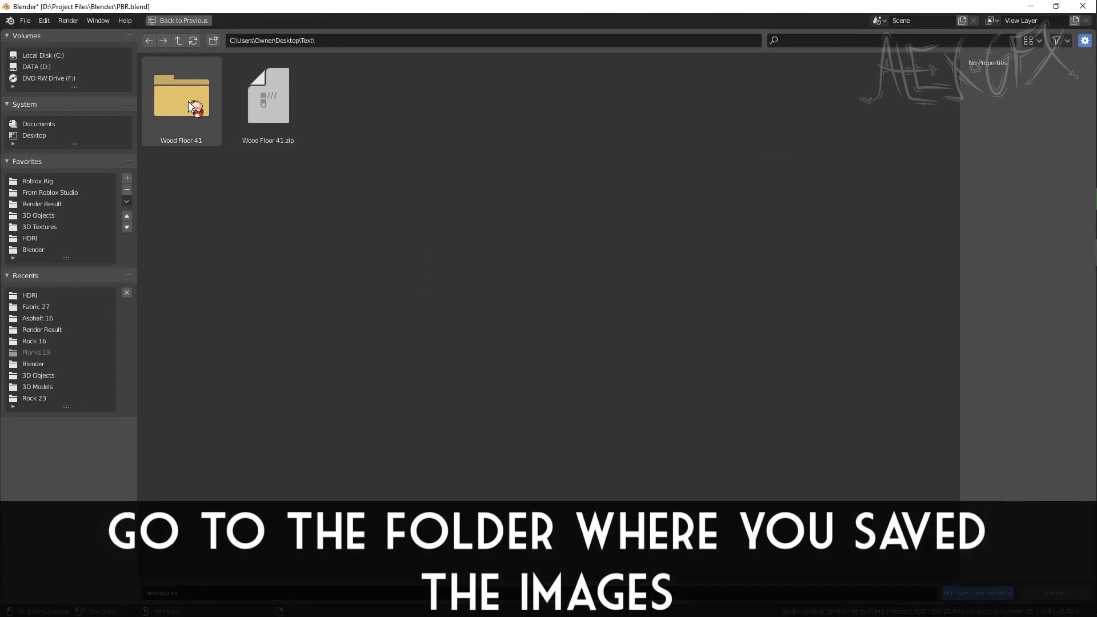
pyautogui.doubleClick(189, 106)
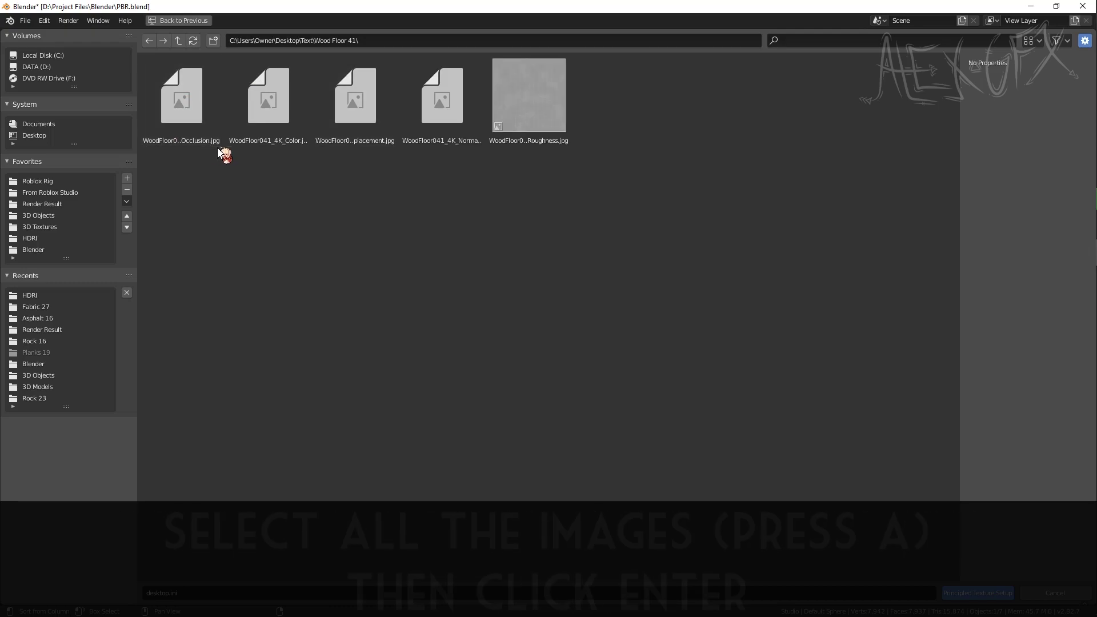
pyautogui.press('a')
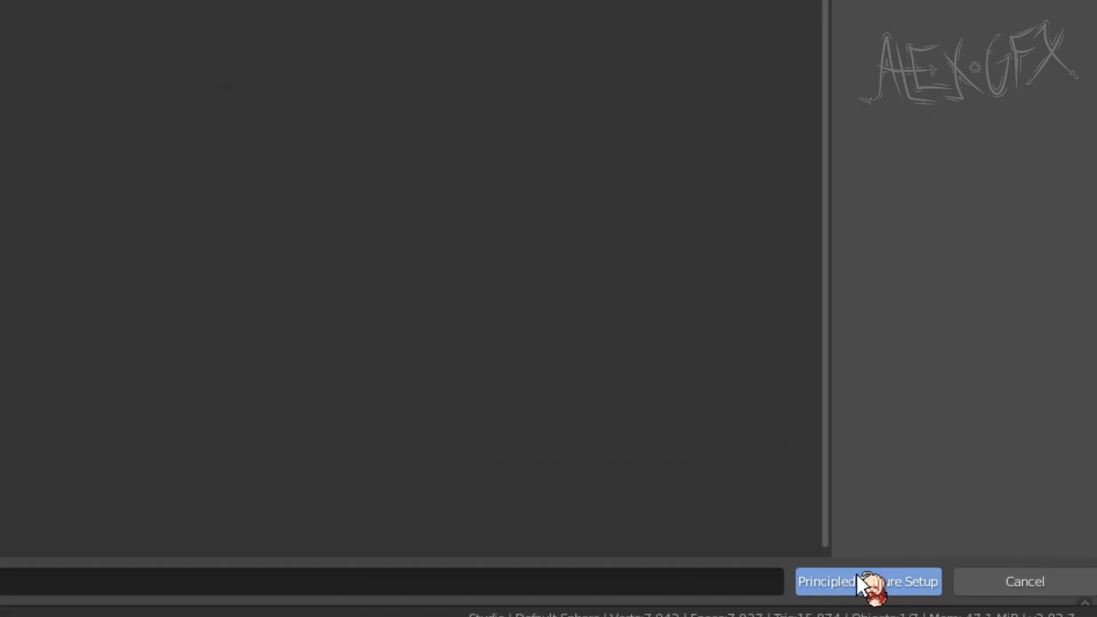
pyautogui.click(904, 585)
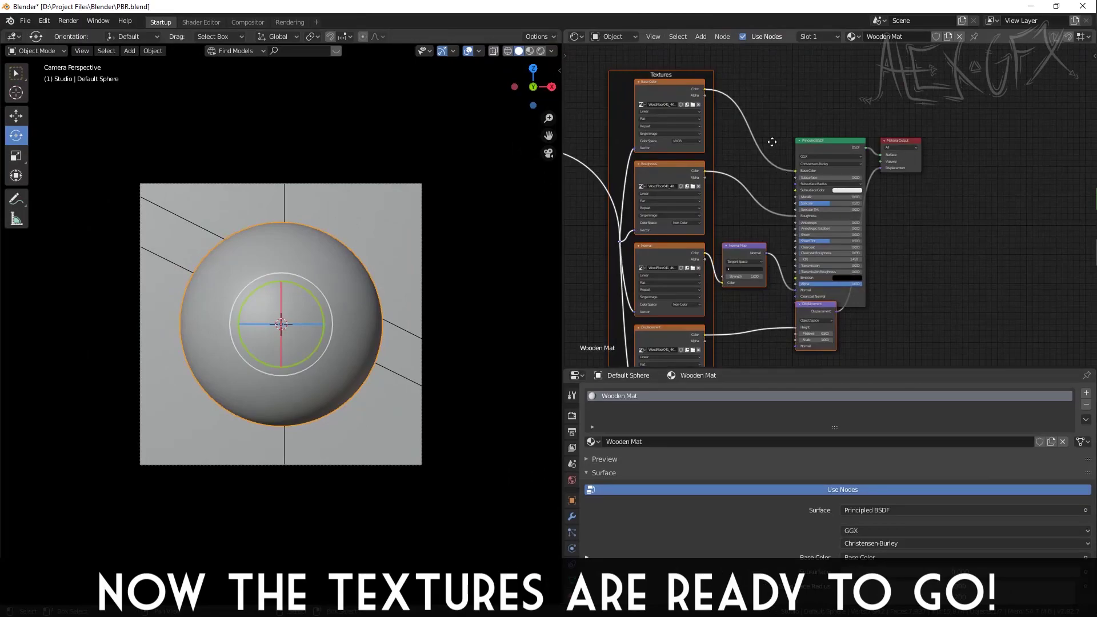
# - Show the wood-textured sphere in Material Preview, then in Rendered viewport shading
pyautogui.scroll(-2, 736, 107)
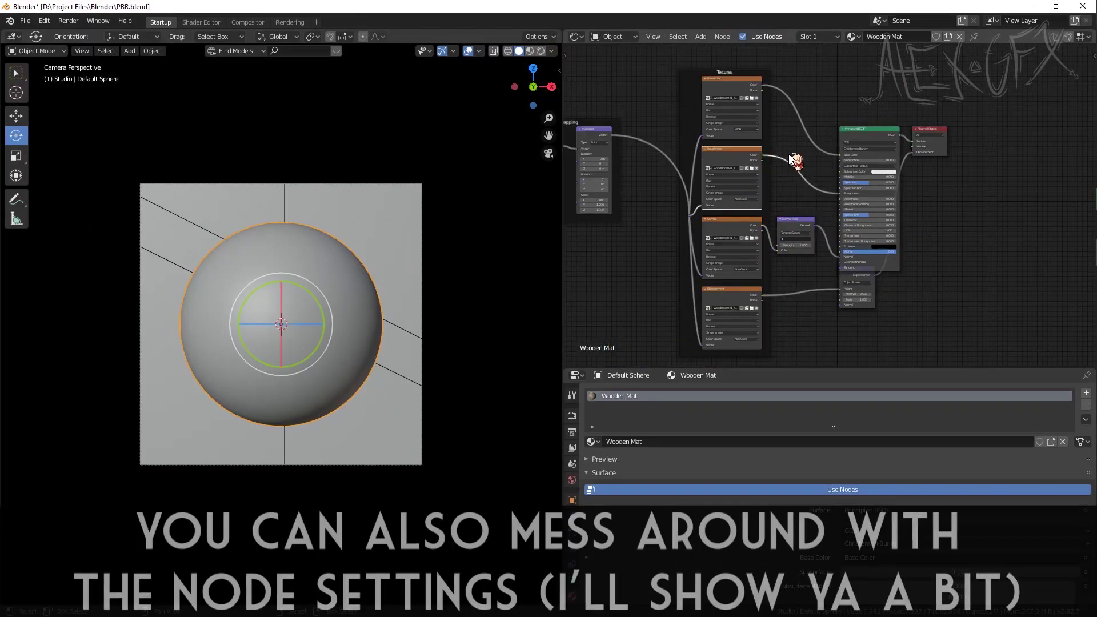
pyautogui.scroll(-2, 746, 251)
pyautogui.click(743, 203)
pyautogui.scroll(1, 702, 135)
pyautogui.scroll(2, 702, 135)
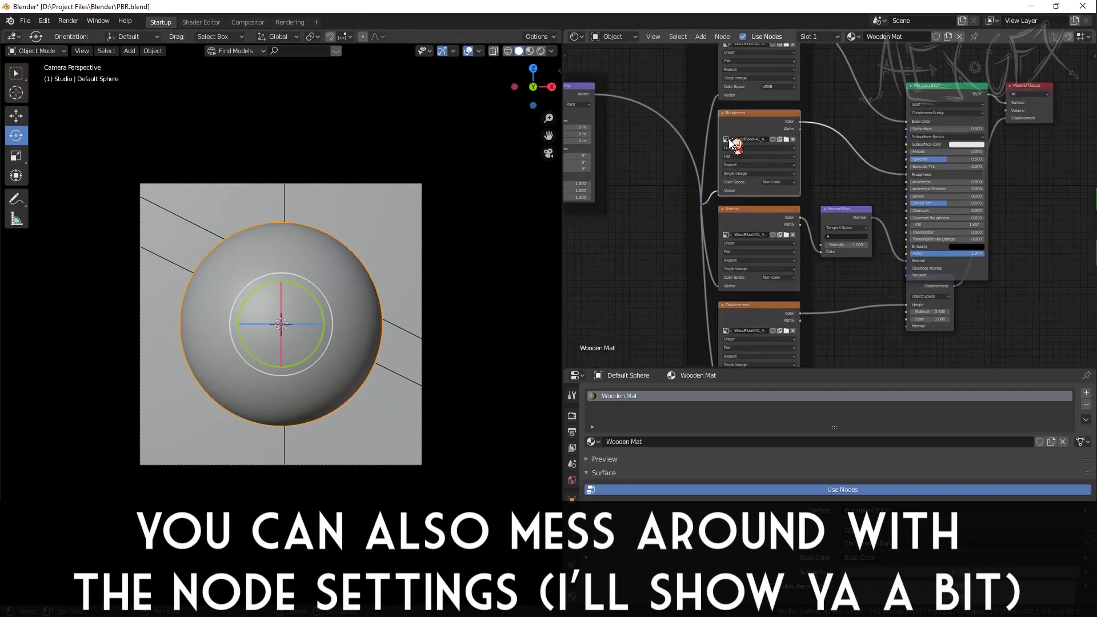
pyautogui.click(530, 51)
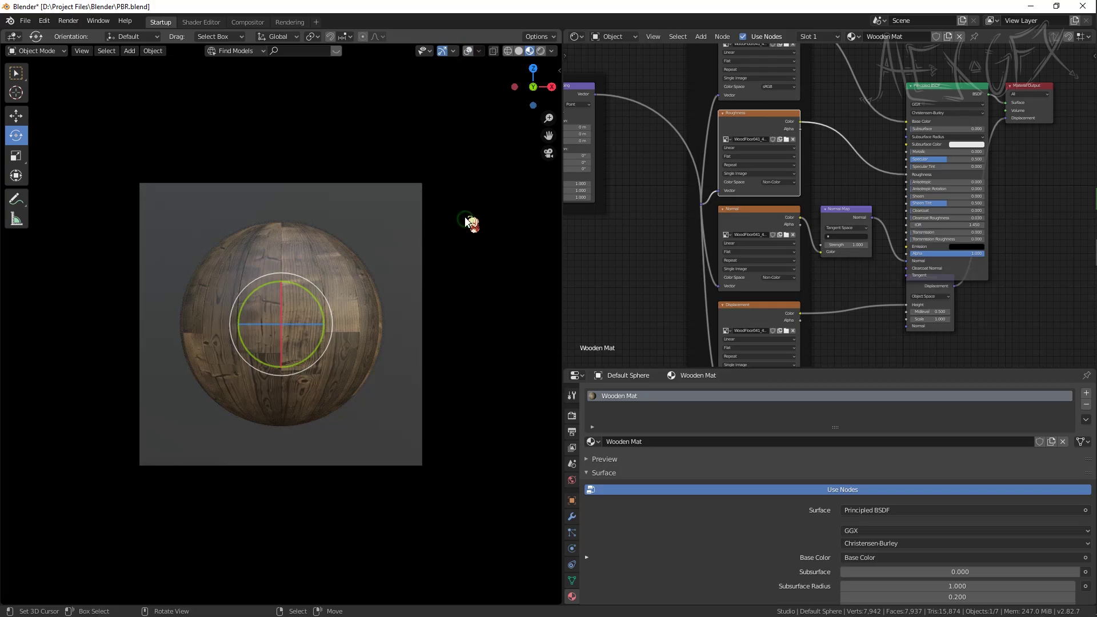
pyautogui.scroll(1, 285, 375)
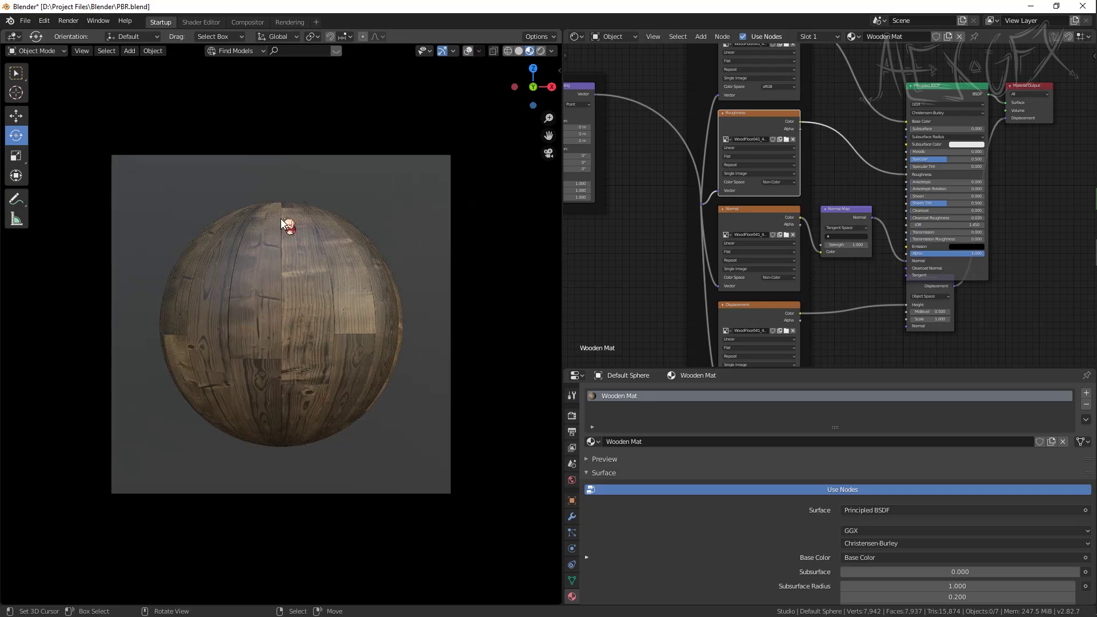
pyautogui.click(542, 50)
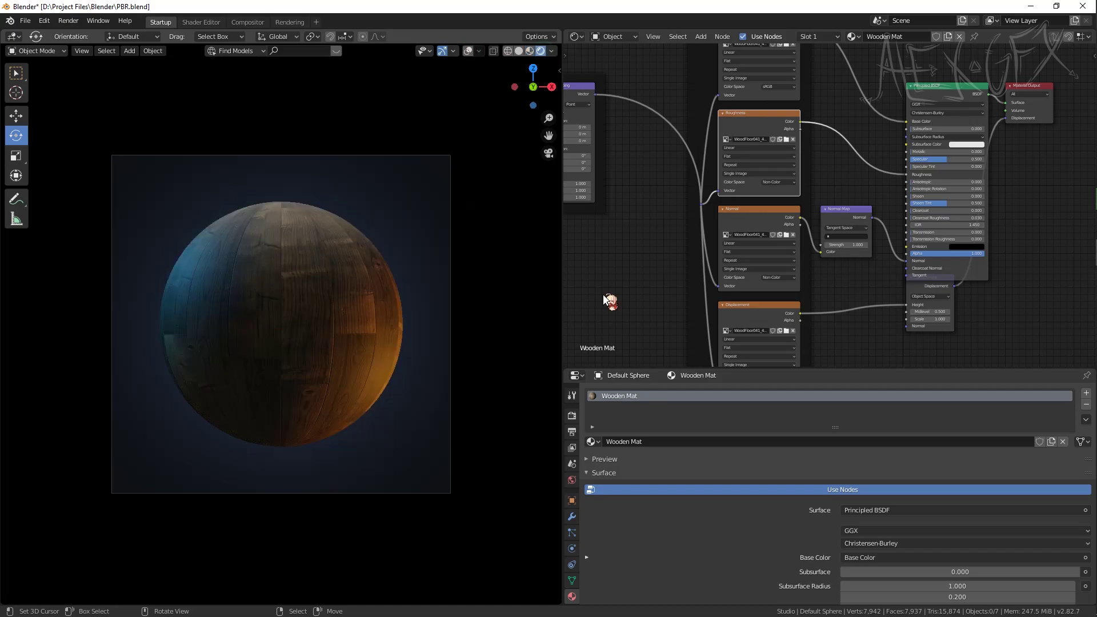
# - Raise the Normal Map node's Strength to 3.100
pyautogui.scroll(1, 858, 285)
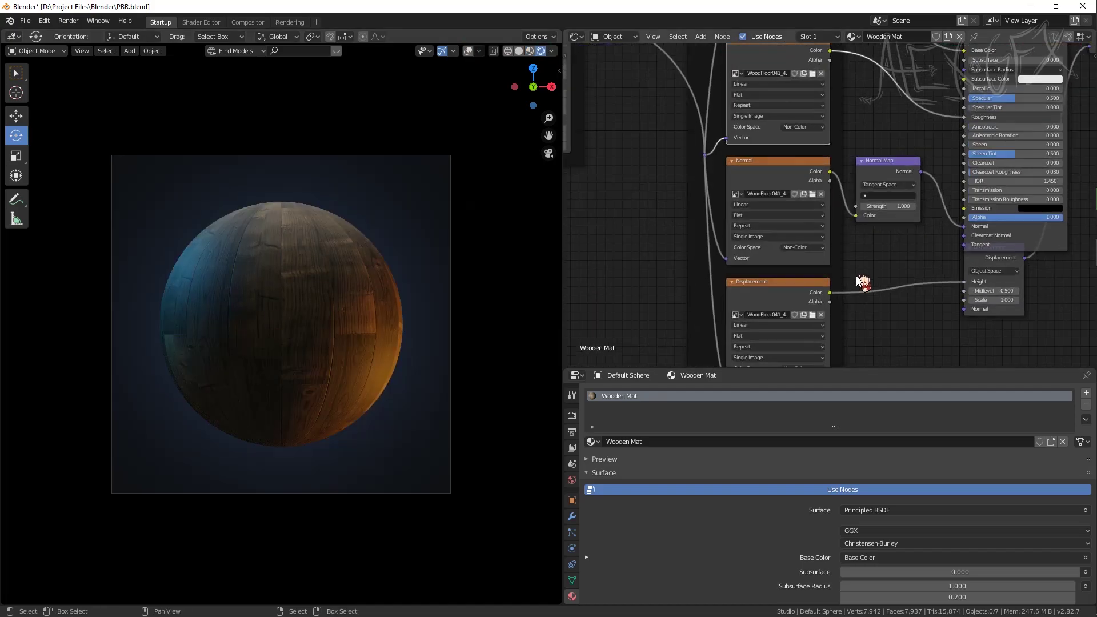
pyautogui.scroll(1, 857, 289)
pyautogui.scroll(1, 858, 291)
pyautogui.scroll(1, 856, 295)
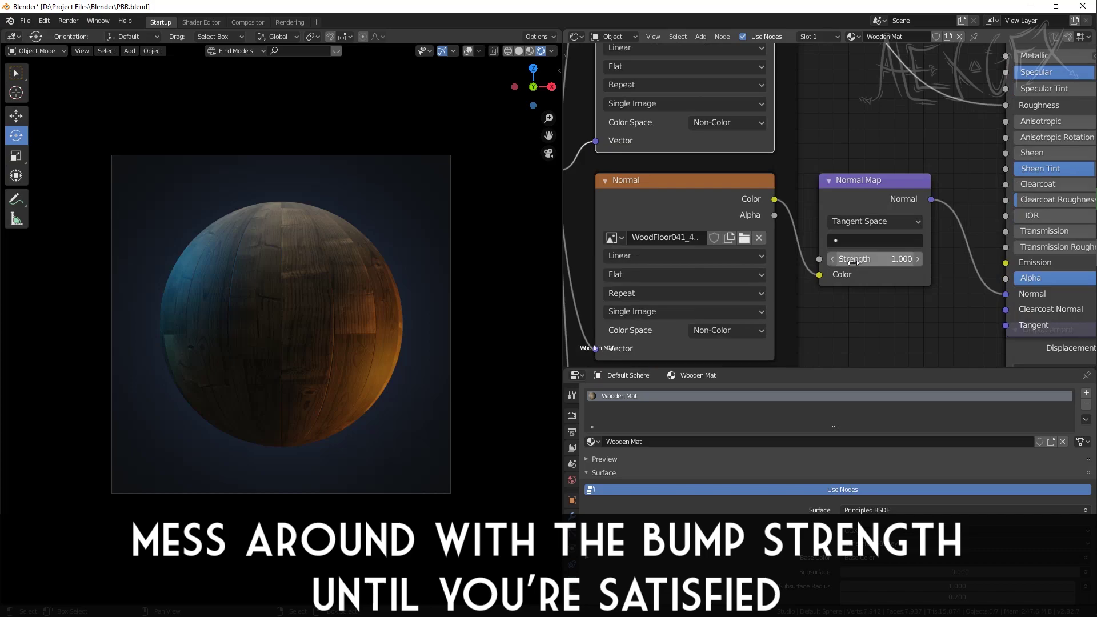
pyautogui.moveTo(874, 259); pyautogui.dragTo(915, 259)
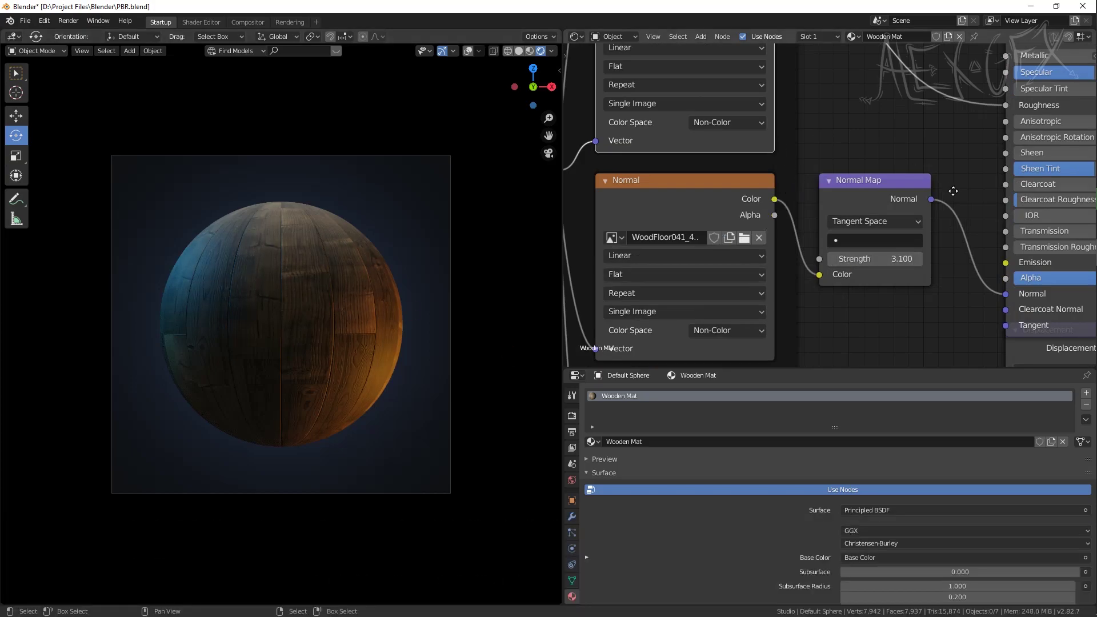
pyautogui.moveTo(954, 191); pyautogui.dragTo(1037, 276, button='middle')
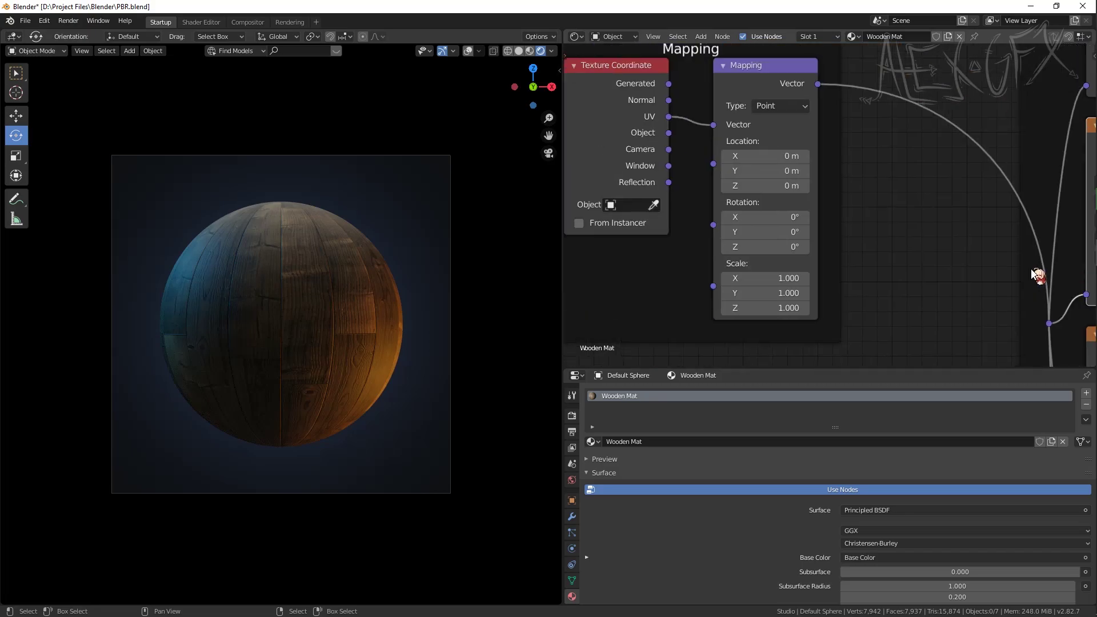
# - Add a Value node wired to the Mapping node's Scale and set it to 0.700
pyautogui.scroll(-2, 1037, 276)
pyautogui.scroll(1, 772, 257)
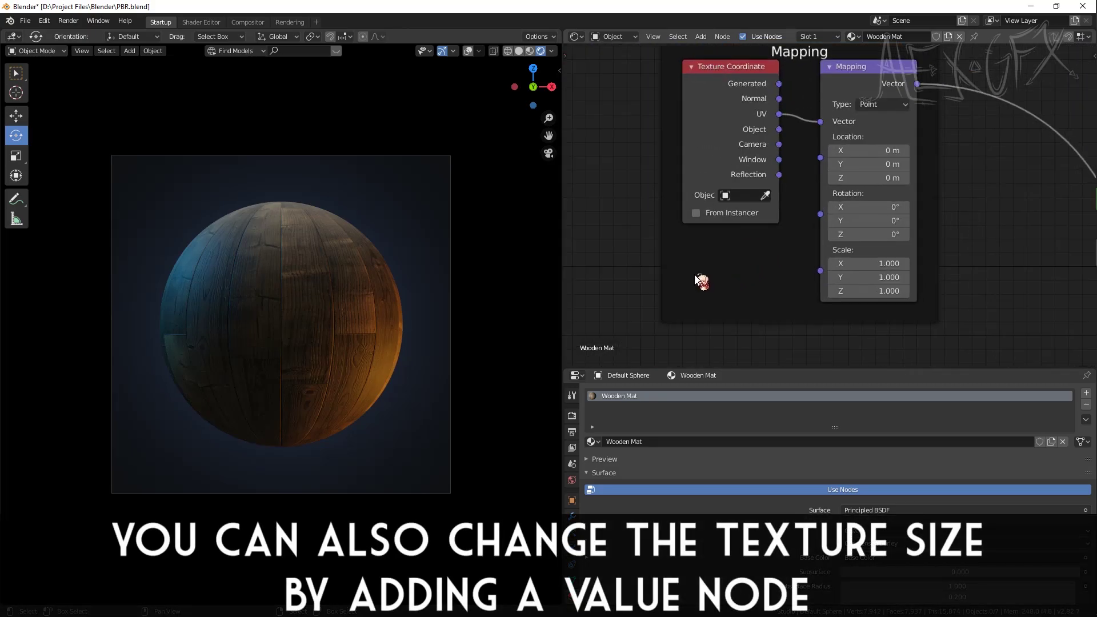
pyautogui.hotkey('shift', 'a')
pyautogui.click(701, 280)
pyautogui.write('value')
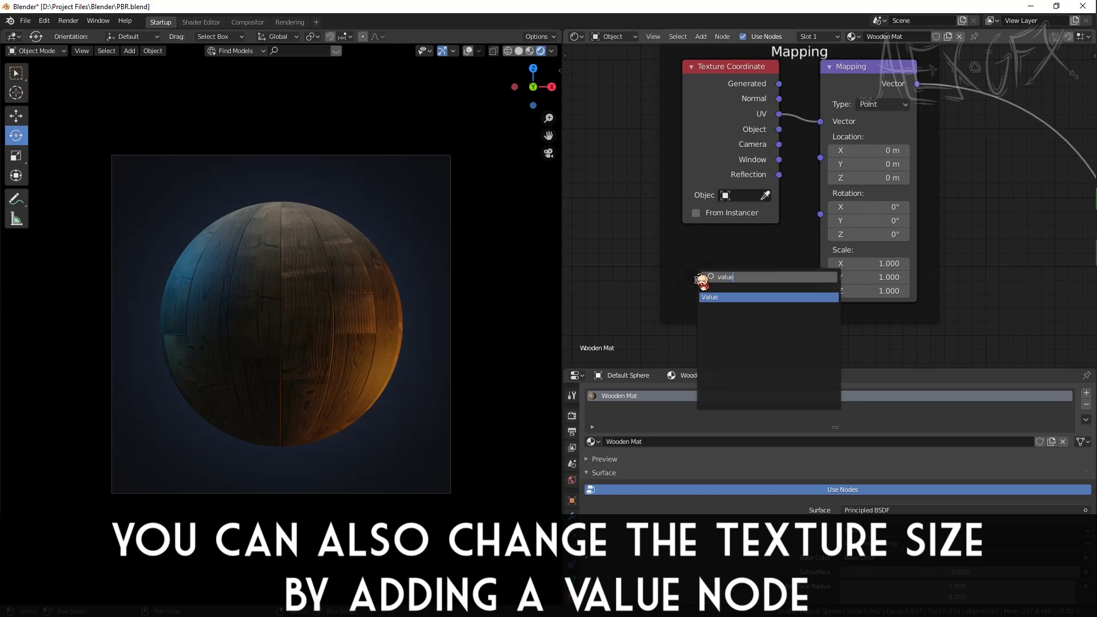
pyautogui.press('Return')
pyautogui.click(674, 252)
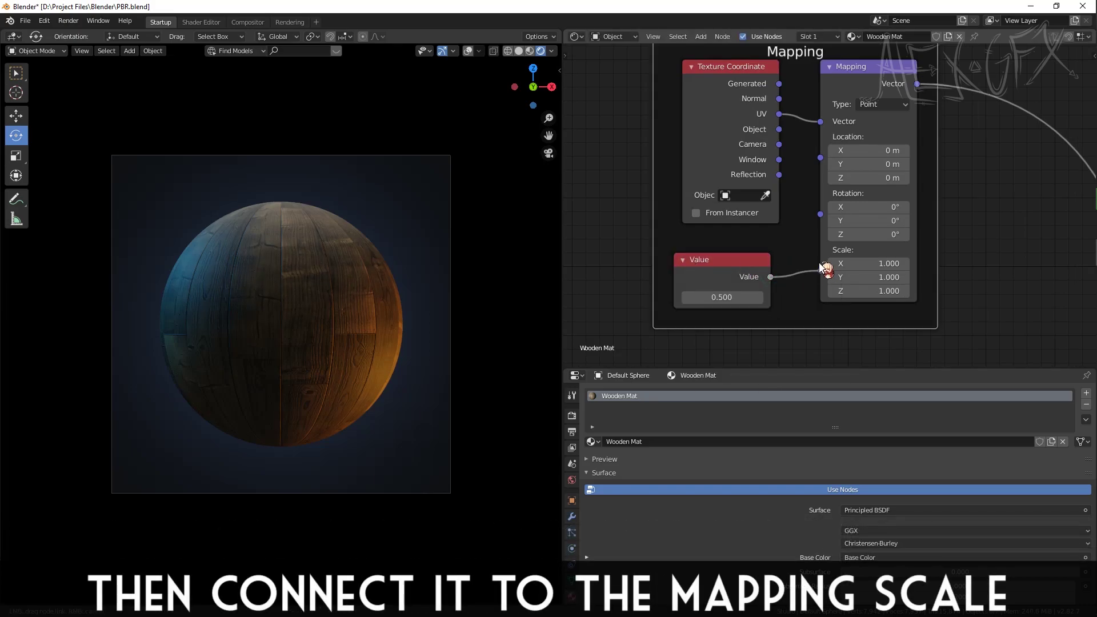
pyautogui.moveTo(809, 257); pyautogui.dragTo(817, 265)
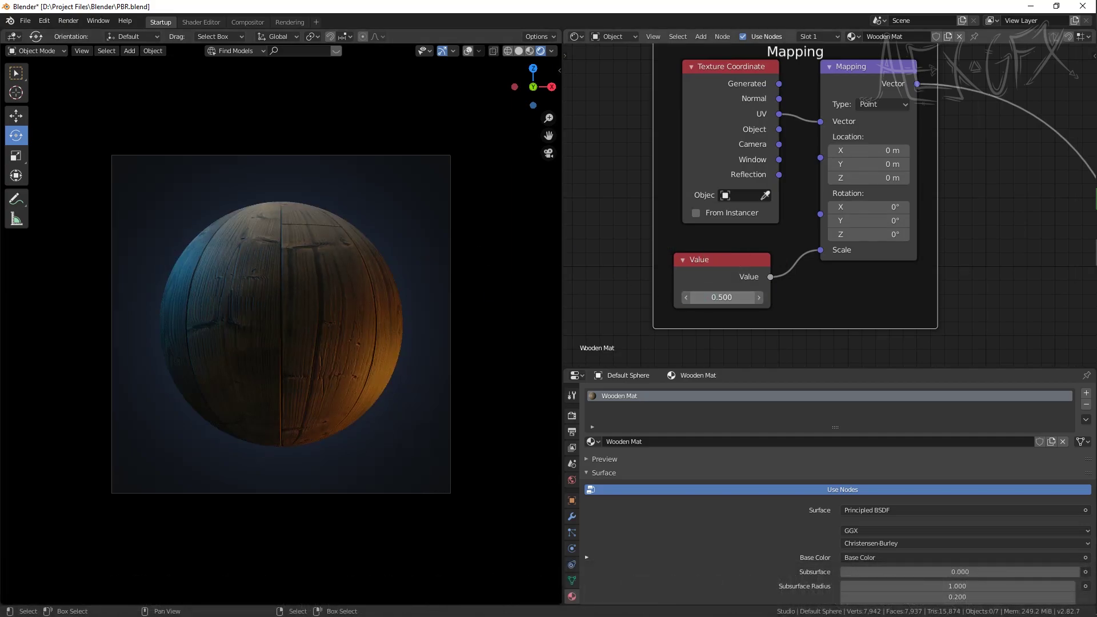
pyautogui.moveTo(722, 297)
pyautogui.mouseDown()
pyautogui.moveTo(760, 297)
pyautogui.moveTo(691, 298)
pyautogui.mouseUp()
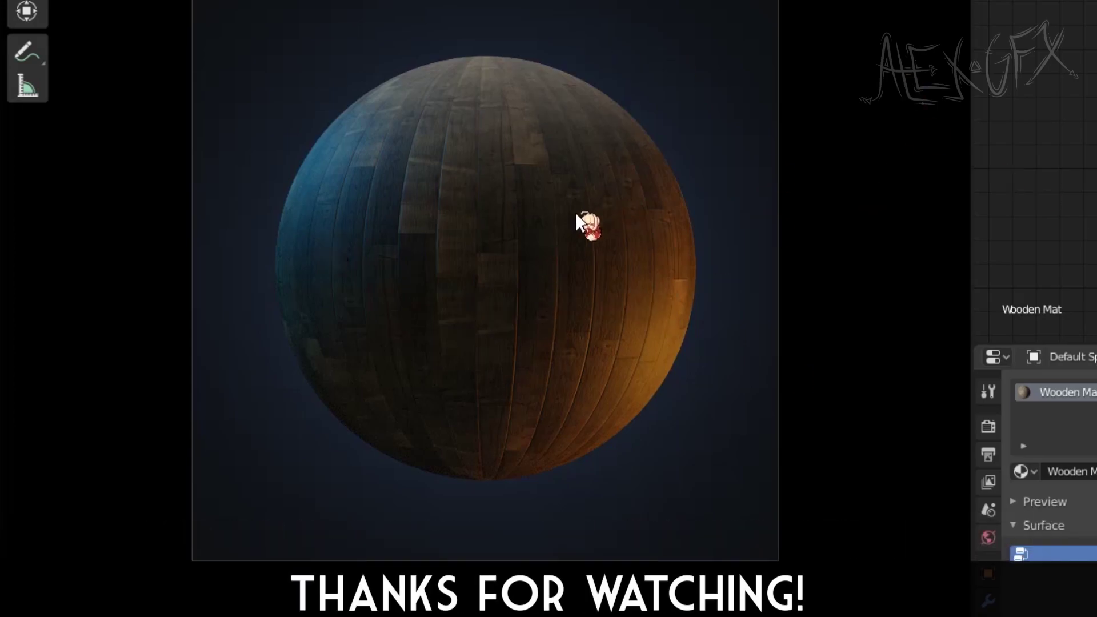
# - Orbit the viewport to view the rendered wooden sphere from the side
pyautogui.moveTo(588, 225); pyautogui.dragTo(578, 205, button='middle')
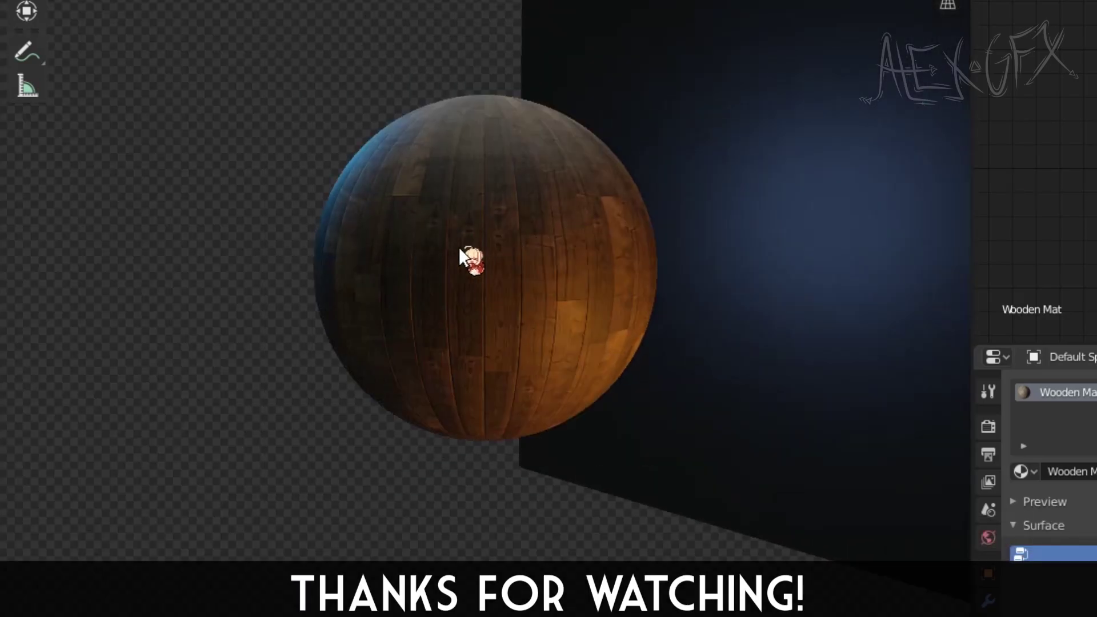
pyautogui.moveTo(460, 257); pyautogui.dragTo(208, 261, button='middle')
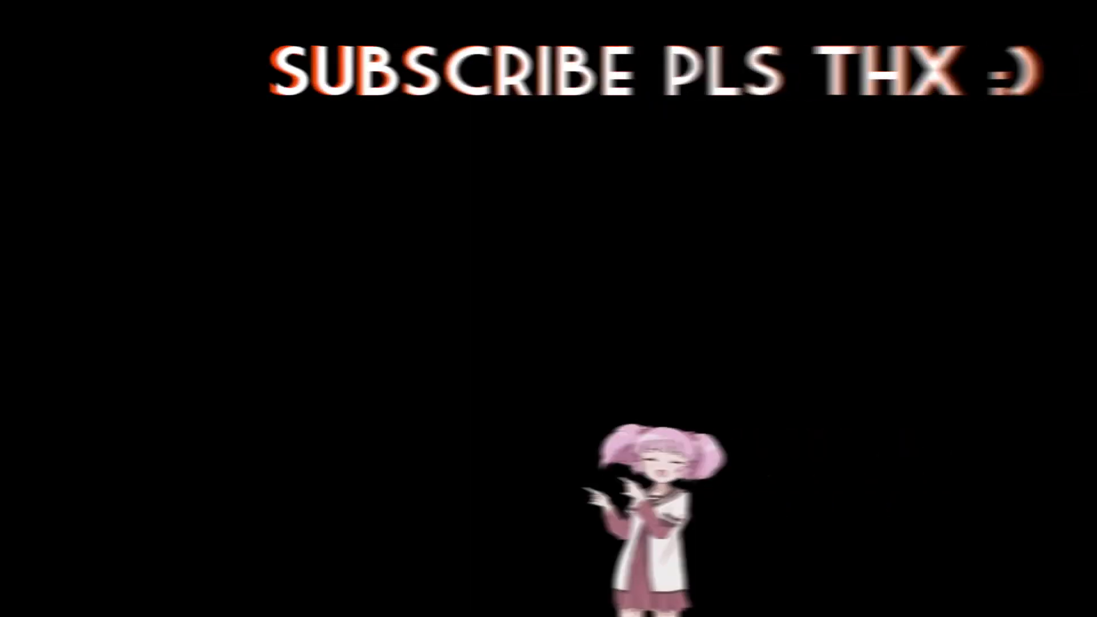